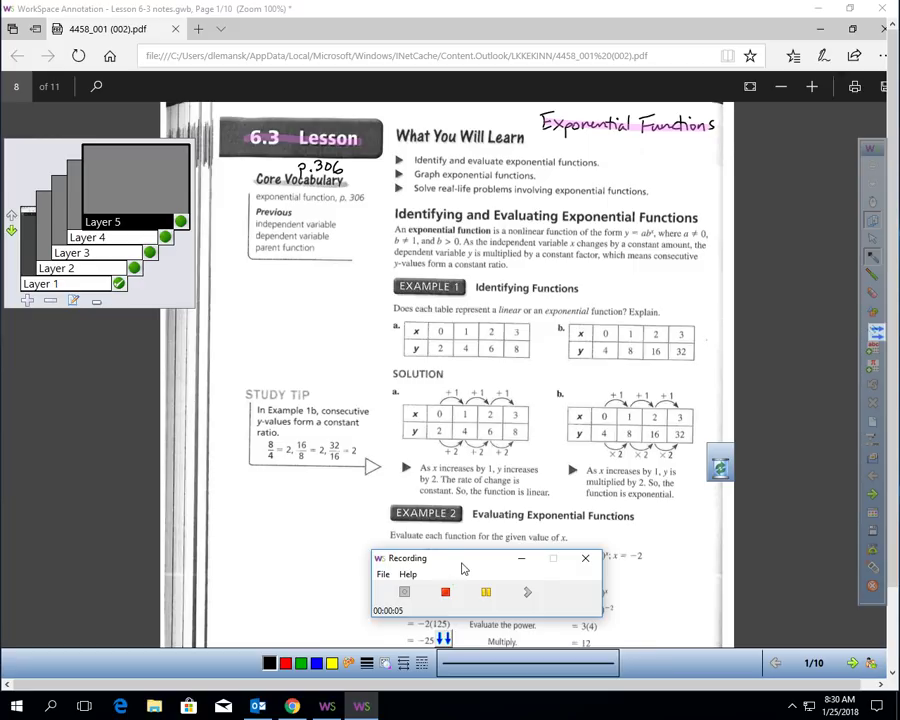
- Mark the three learning objectives, including 'Graph exponential functions', in yellow, green and orange
drag(463, 560, 534, 606)
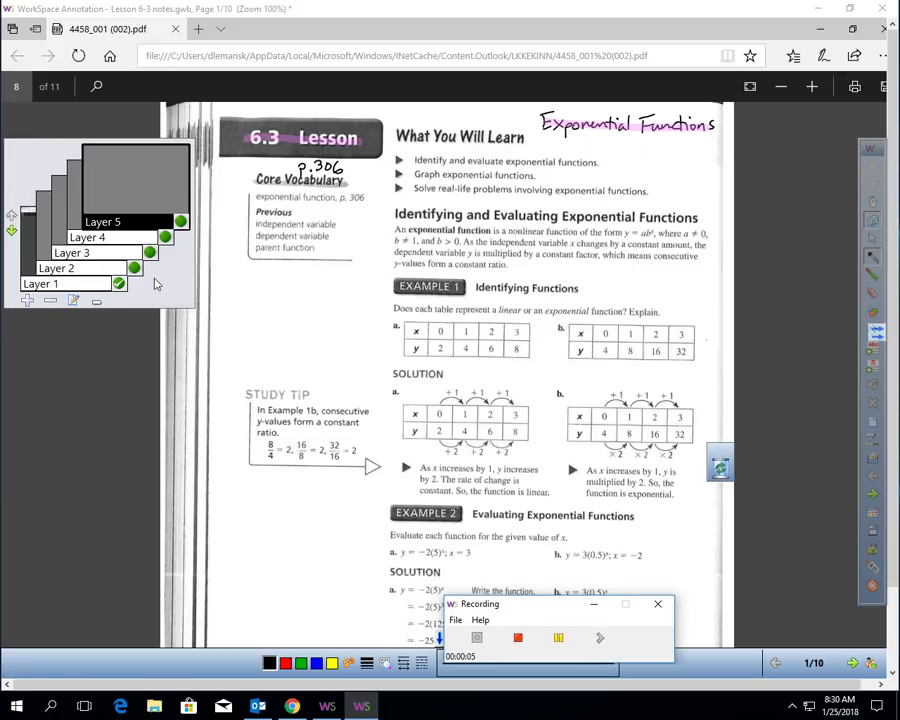
drag(413, 161, 600, 161)
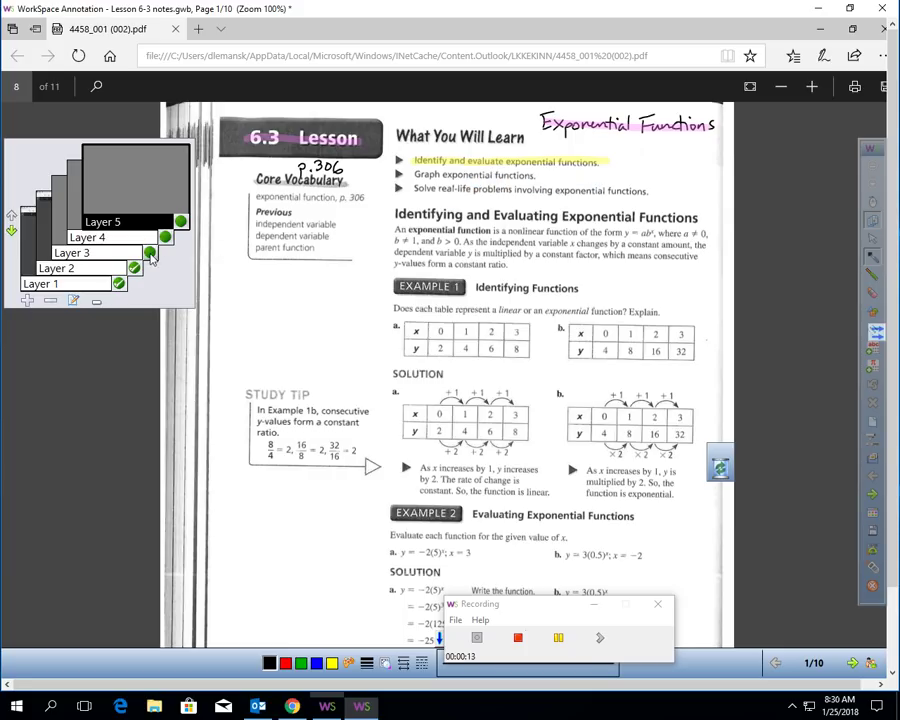
drag(413, 175, 535, 175)
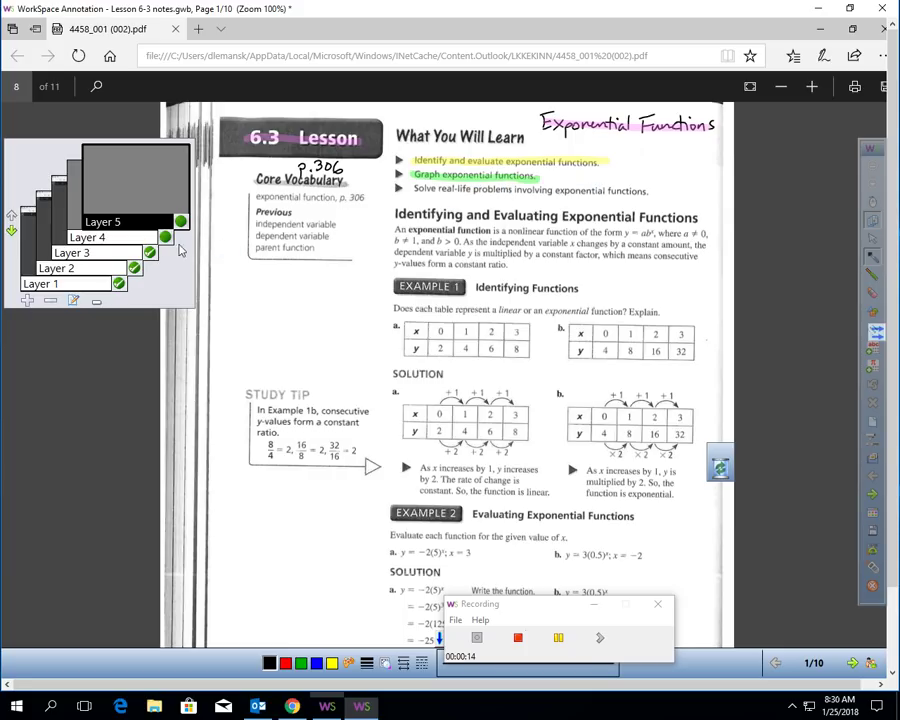
drag(414, 199, 676, 202)
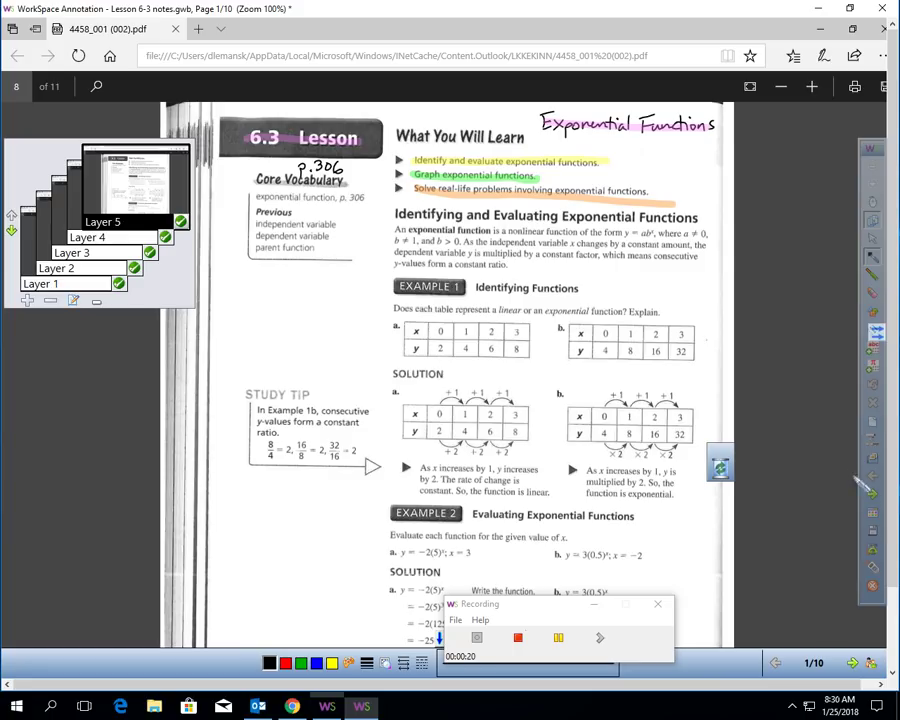
- Scroll to page 2 and move the Layers panel aside to free the left margin
scroll(614, 350, down, 1)
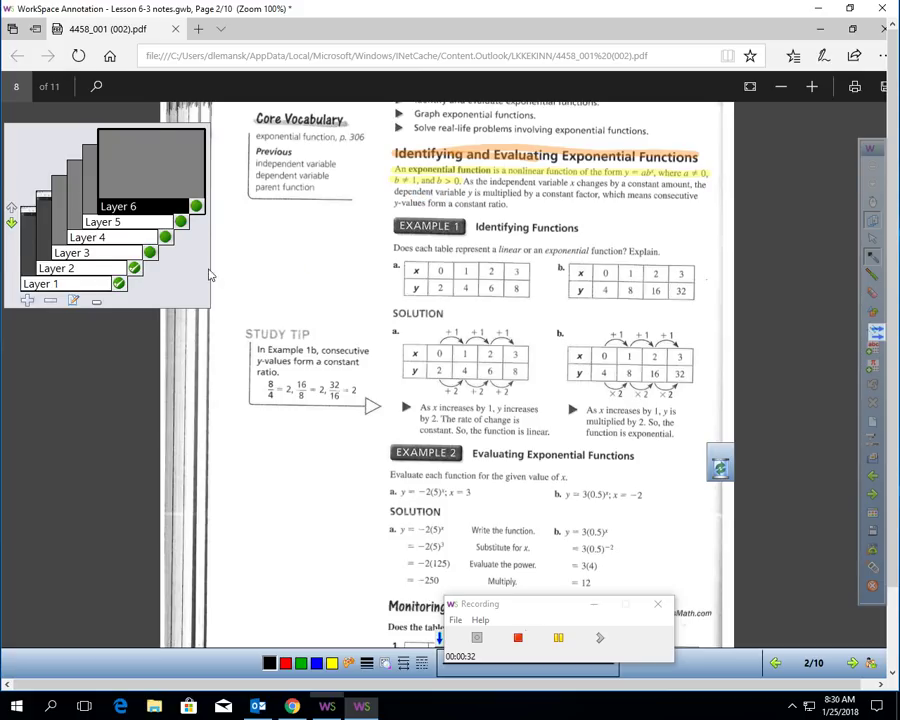
drag(192, 295, 822, 596)
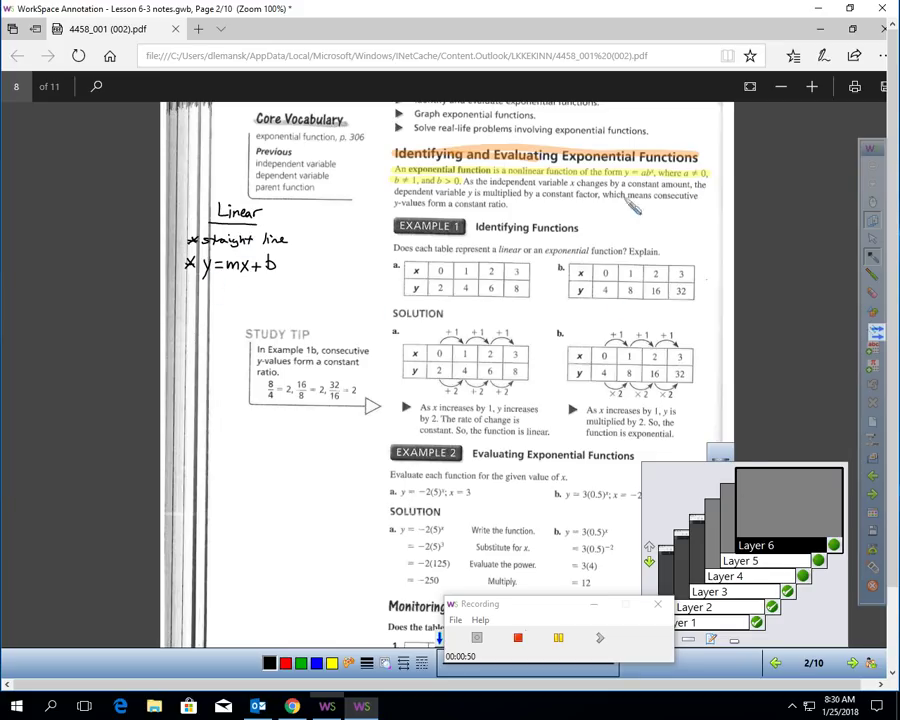
- Show the Exponential notes, circle 'nonlinear' on Layer 4, bracket the Linear notes, and write y=3·2^x
click(803, 576)
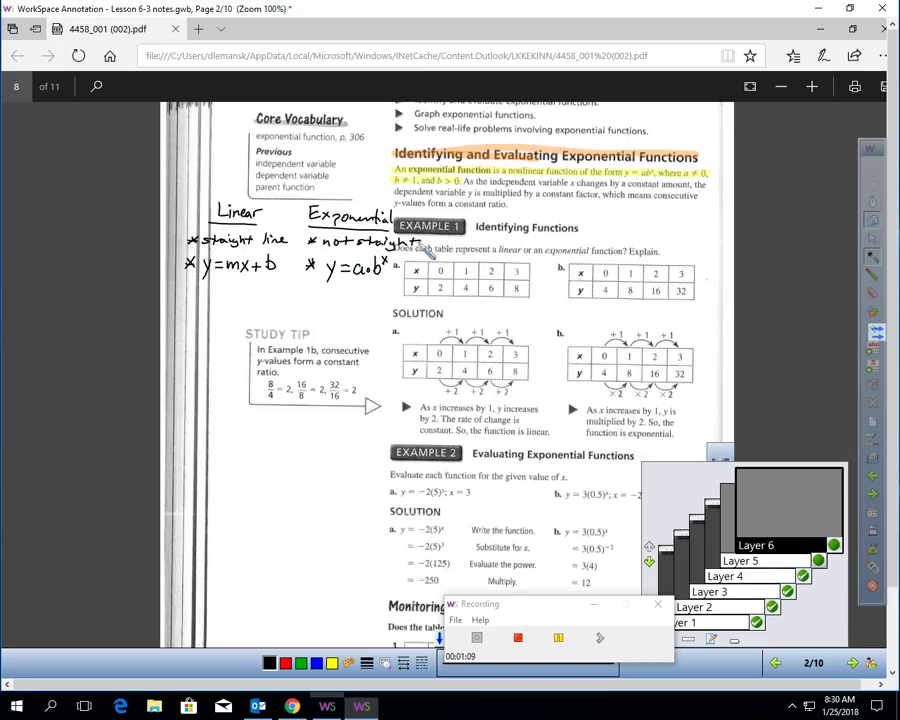
click(750, 583)
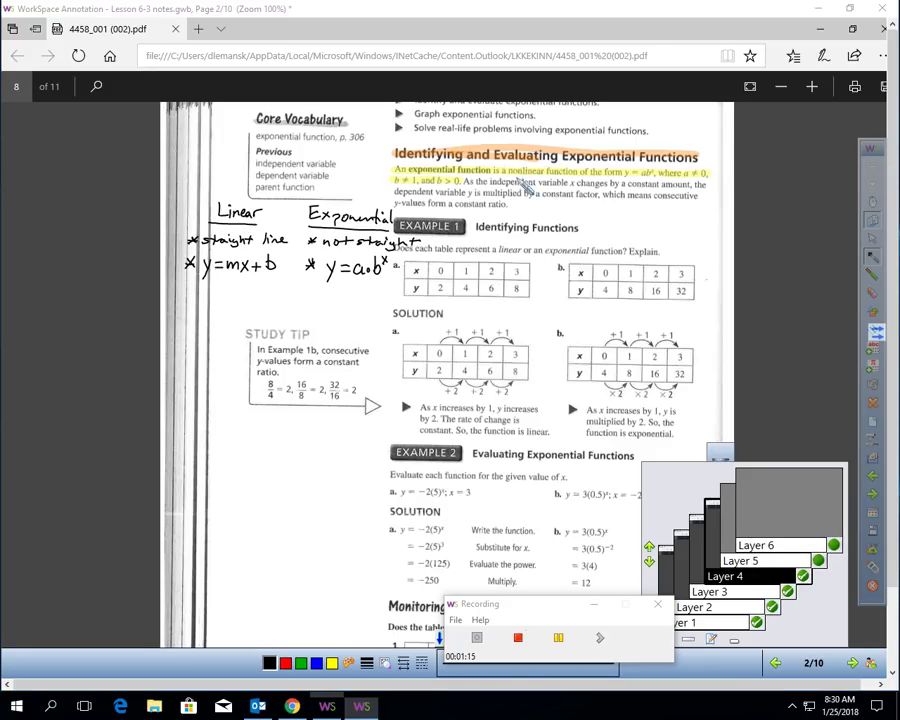
mouse_move(501, 175)
mouse_down()
mouse_move(546, 174)
mouse_move(508, 170)
mouse_move(540, 168)
mouse_up()
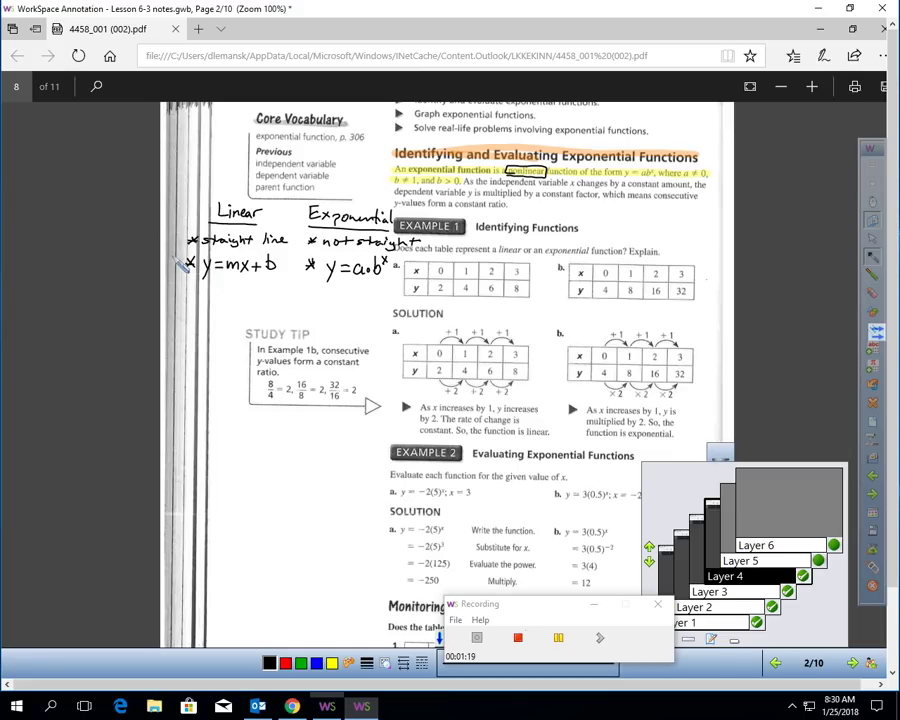
mouse_move(186, 268)
mouse_down()
mouse_move(174, 250)
mouse_move(196, 208)
mouse_move(205, 212)
mouse_up()
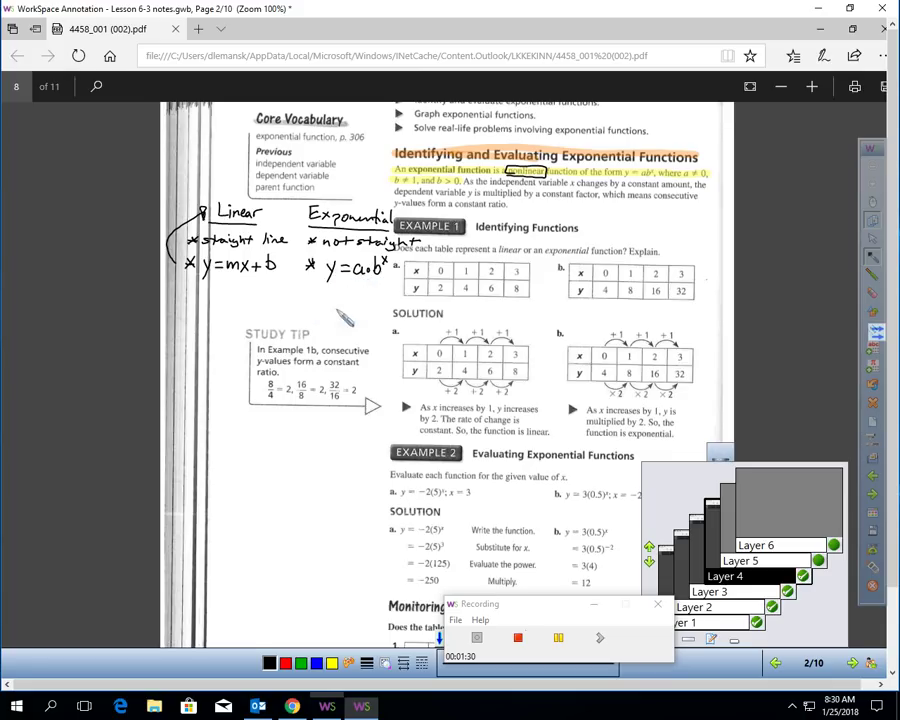
mouse_move(296, 306)
mouse_down()
mouse_move(292, 324)
mouse_move(307, 309)
mouse_move(350, 314)
mouse_move(356, 298)
mouse_up()
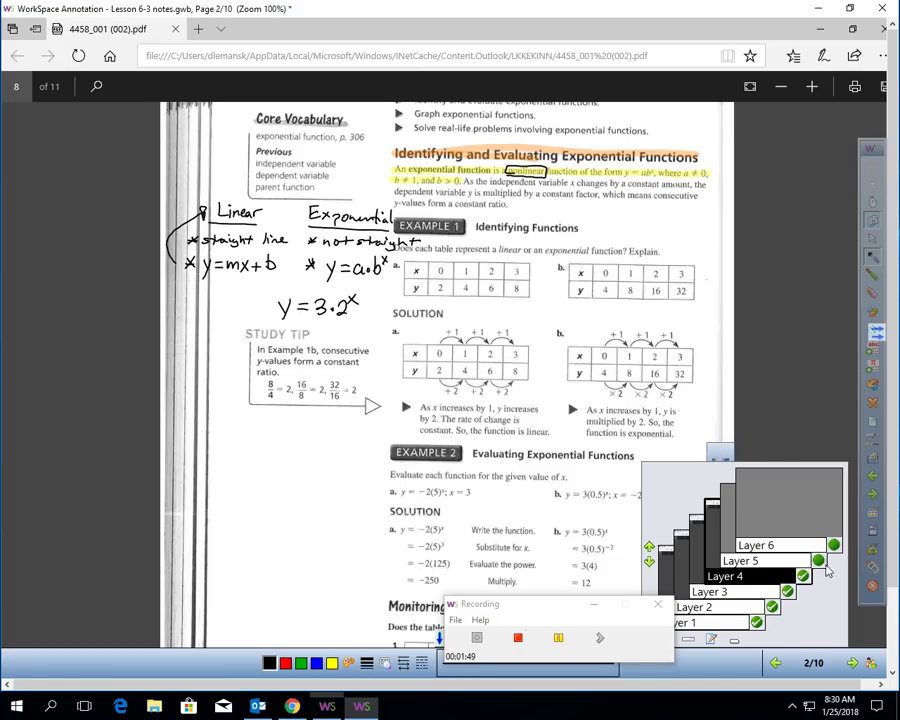
- Highlight the constant-ratio sentence pink, reveal Layer 6's notes, and draw an asterisk above Linear
drag(463, 184, 505, 204)
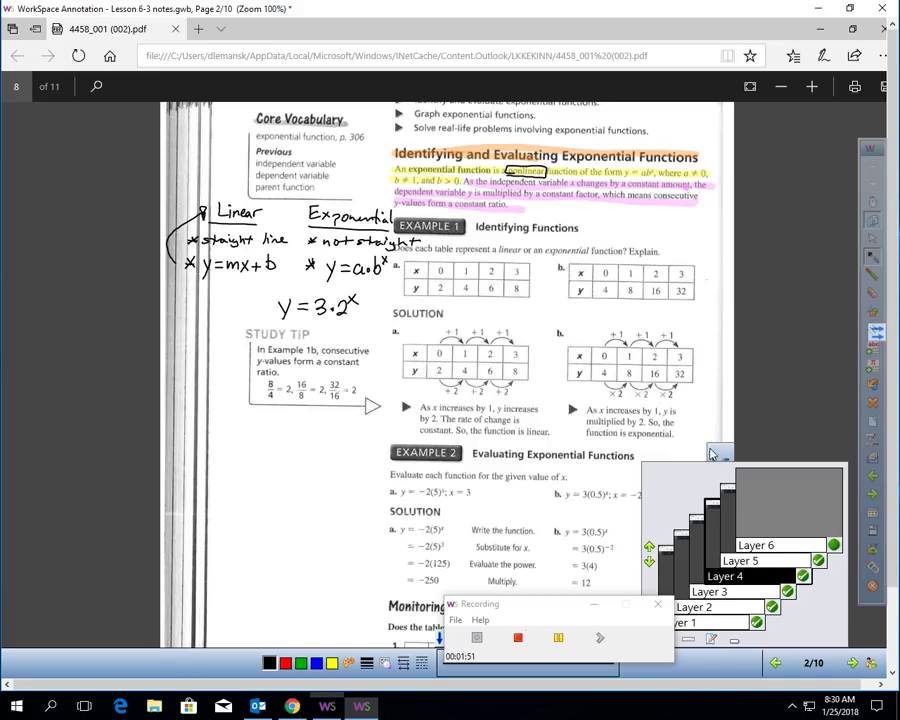
click(834, 546)
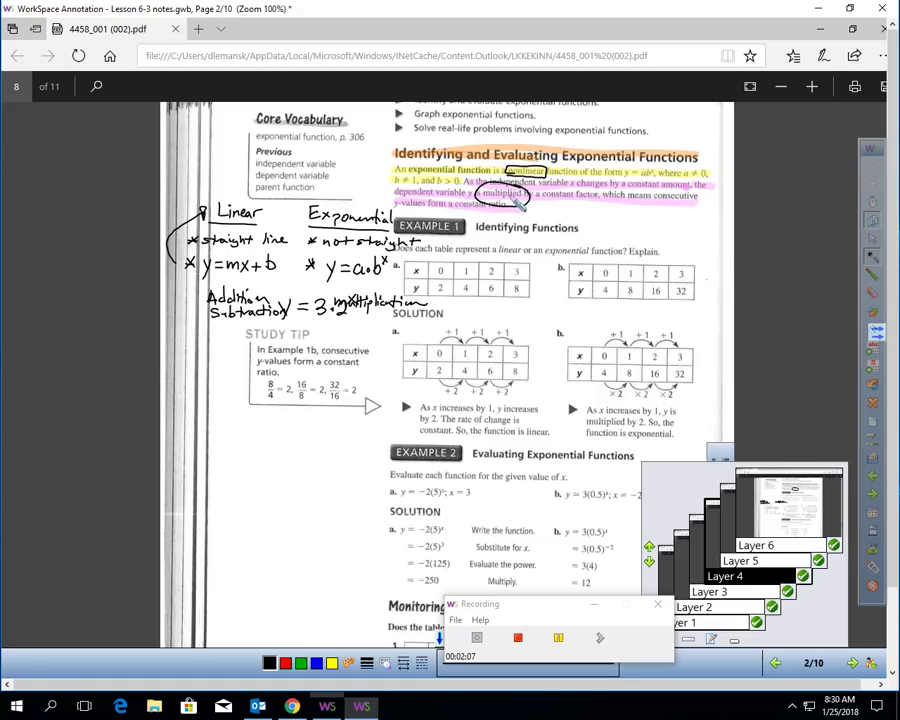
drag(222, 179, 222, 200)
drag(213, 184, 231, 196)
drag(231, 184, 213, 197)
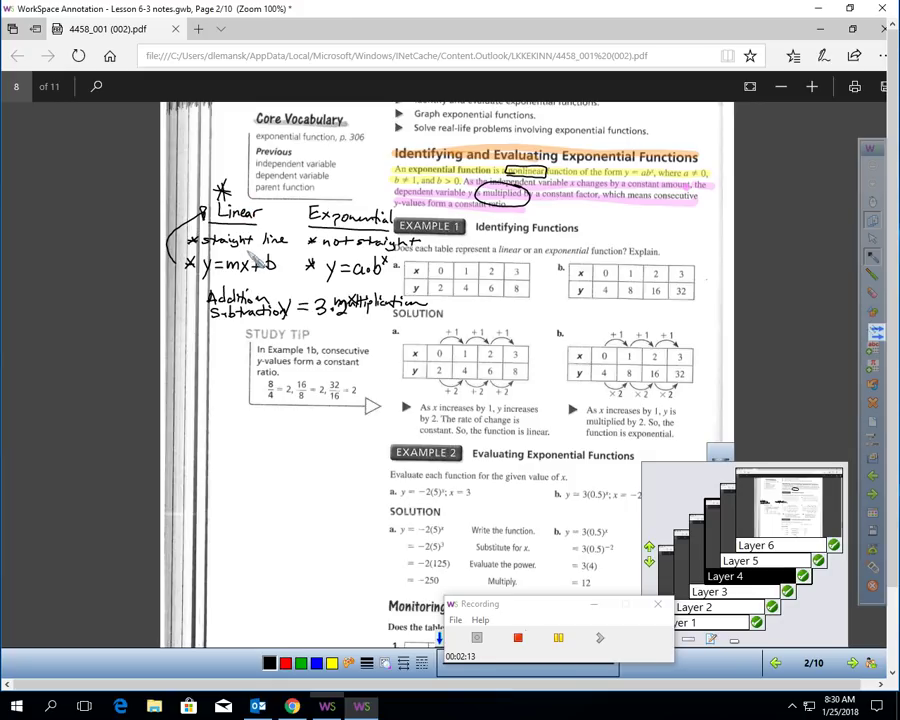
- Box the 'Addition / Subtraction' note and the 'multiplication' note
mouse_move(240, 290)
mouse_down()
mouse_move(198, 302)
mouse_move(245, 323)
mouse_move(262, 290)
mouse_up()
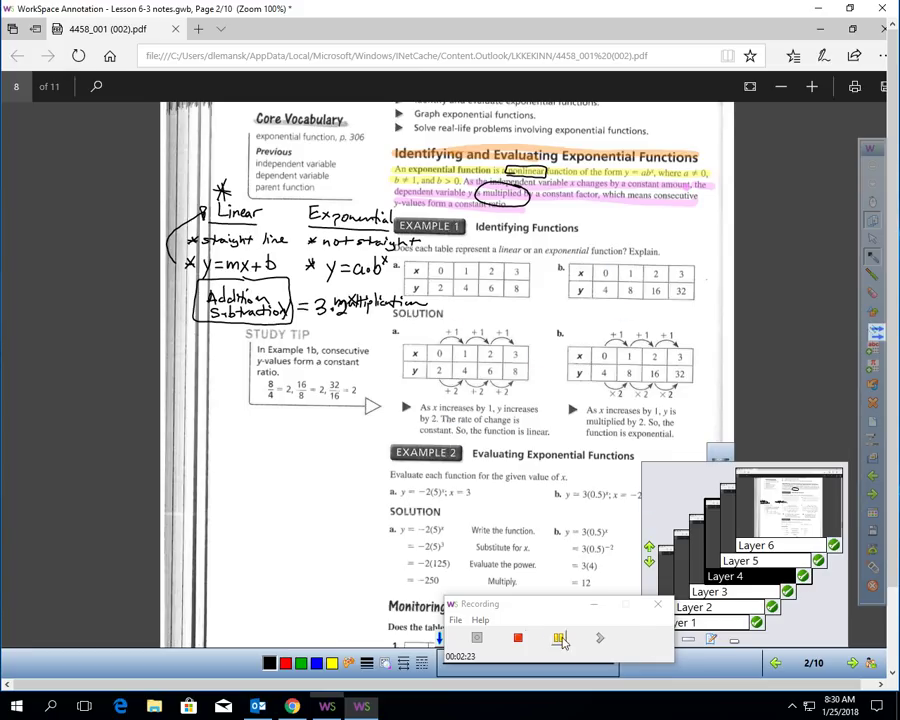
click(557, 641)
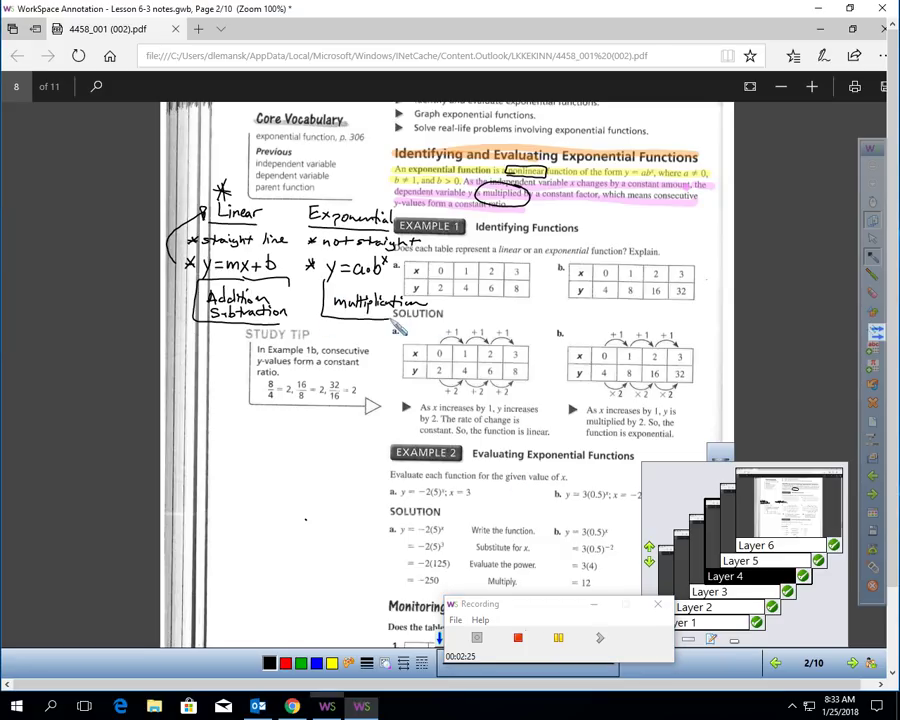
mouse_move(322, 282)
mouse_down()
mouse_move(434, 316)
mouse_move(460, 228)
mouse_move(484, 194)
mouse_move(450, 202)
mouse_up()
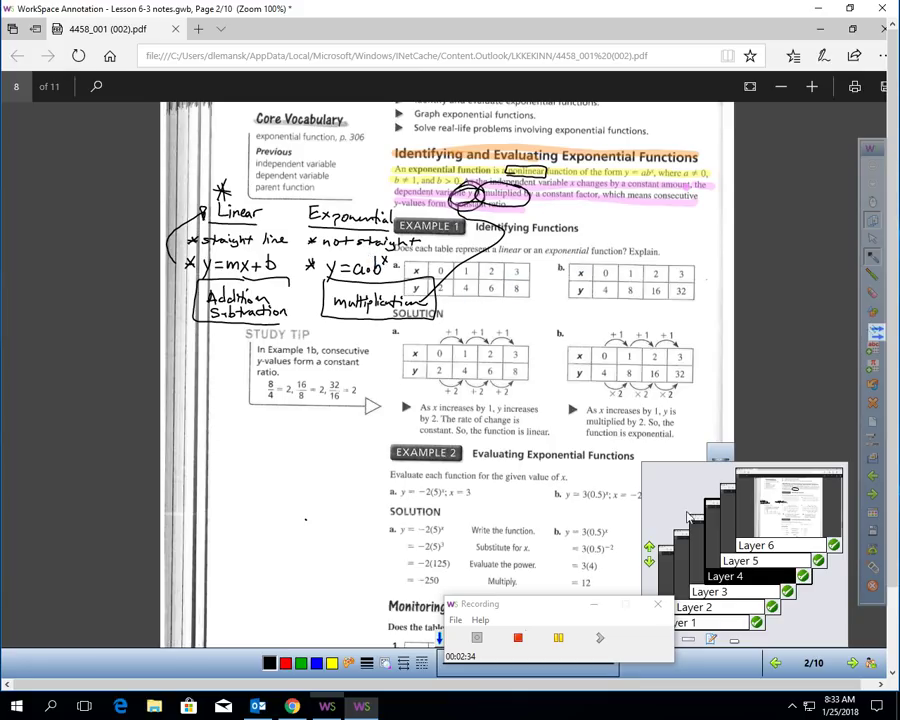
- Move to the next page, dismiss the layer-off warning, and draw on Layer 1
key(Page_Down)
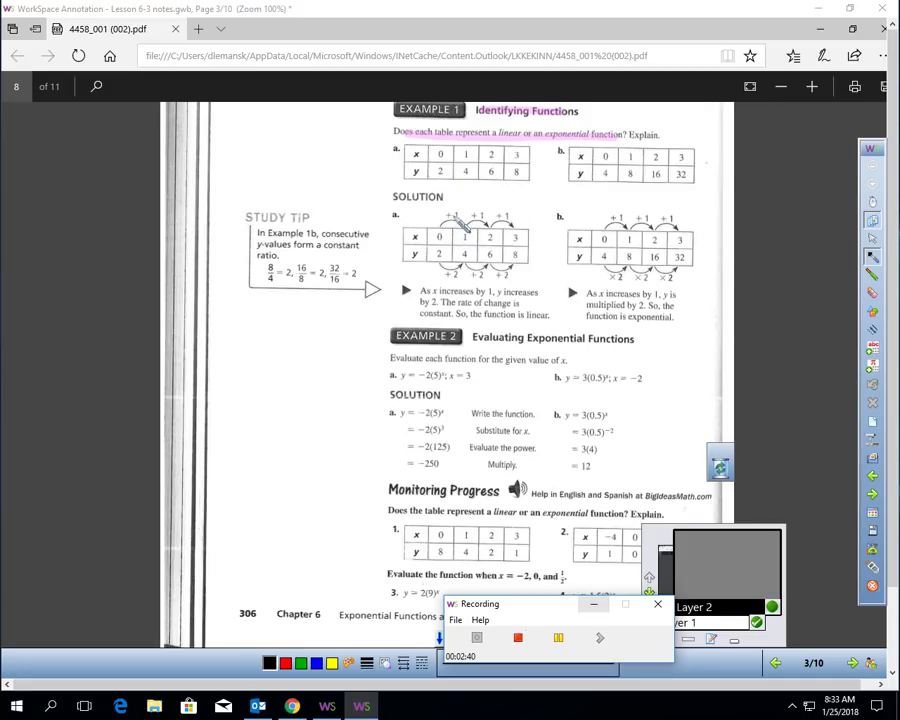
click(458, 225)
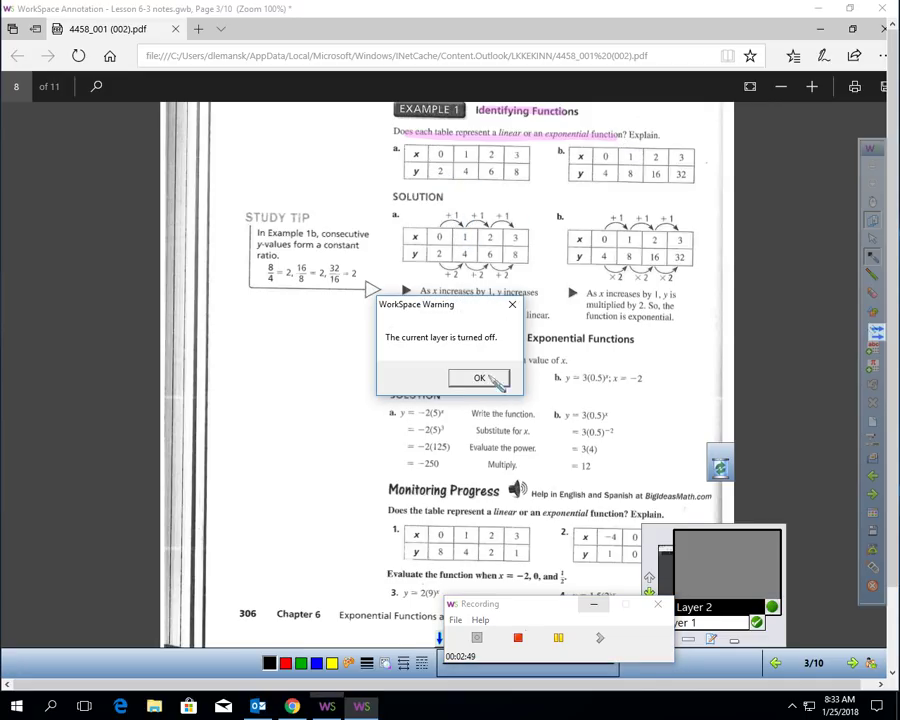
click(480, 378)
click(735, 628)
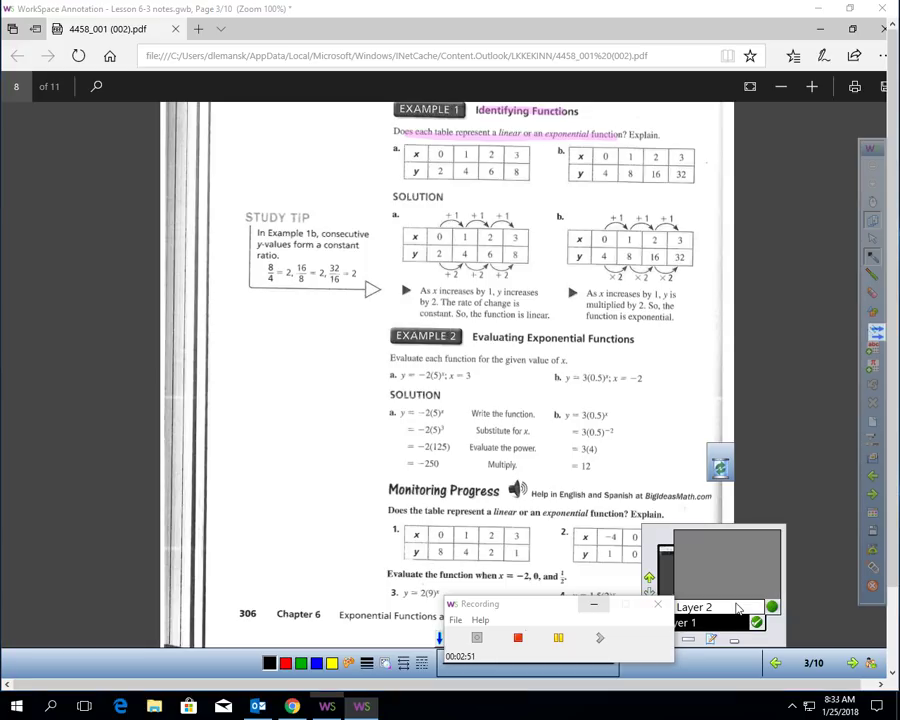
- Circle table a's +1 labels, underline 'linear', and write an arrow, y =, and m/b labels in the margin
mouse_move(447, 212)
mouse_down()
mouse_move(517, 232)
mouse_move(502, 211)
mouse_move(454, 238)
mouse_move(448, 268)
mouse_move(453, 262)
mouse_move(437, 280)
mouse_move(446, 296)
mouse_move(525, 288)
mouse_move(462, 258)
mouse_up()
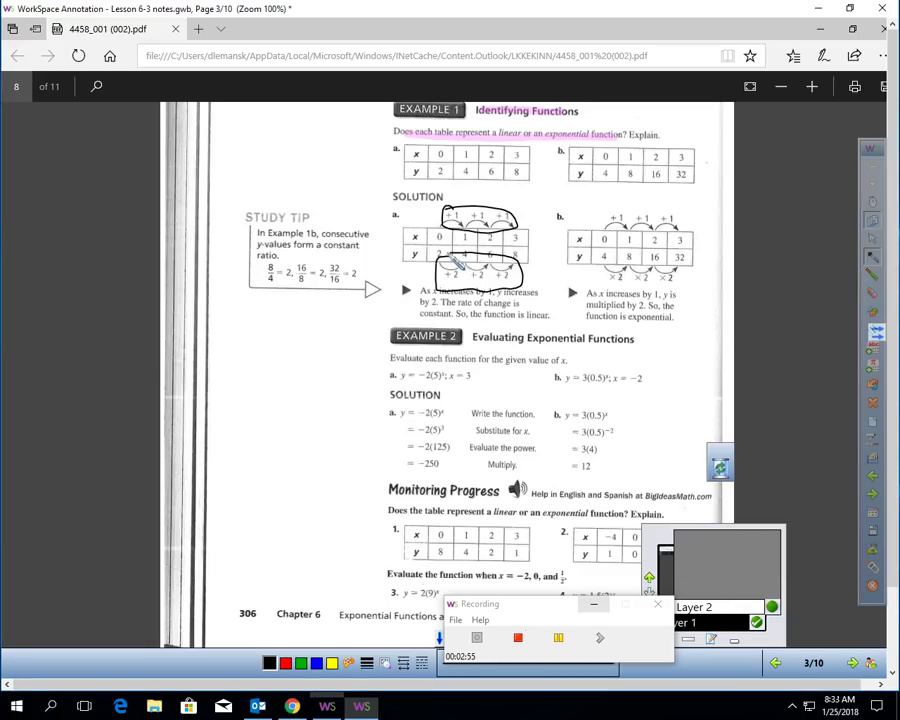
mouse_move(484, 318)
mouse_down()
mouse_move(548, 318)
mouse_move(498, 320)
mouse_up()
drag(308, 344, 389, 259)
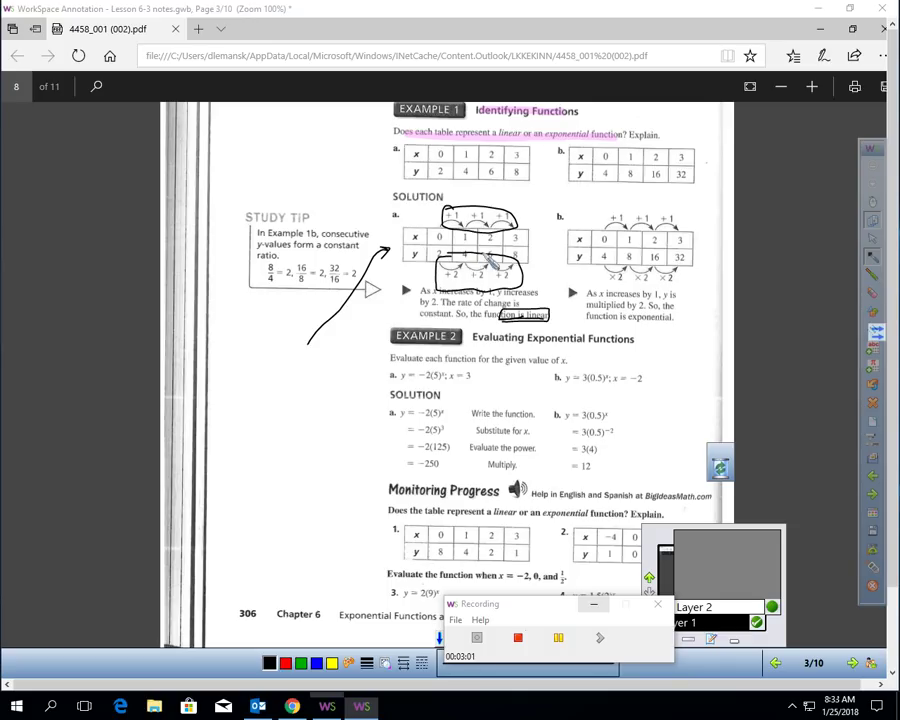
drag(238, 353, 244, 363)
mouse_move(249, 352)
mouse_down()
mouse_move(240, 373)
mouse_move(267, 356)
mouse_up()
drag(254, 362, 268, 362)
mouse_move(249, 312)
mouse_down()
mouse_move(262, 318)
mouse_move(279, 307)
mouse_up()
mouse_move(268, 314)
mouse_down()
mouse_move(279, 313)
mouse_move(256, 335)
mouse_move(278, 321)
mouse_up()
drag(266, 328, 279, 328)
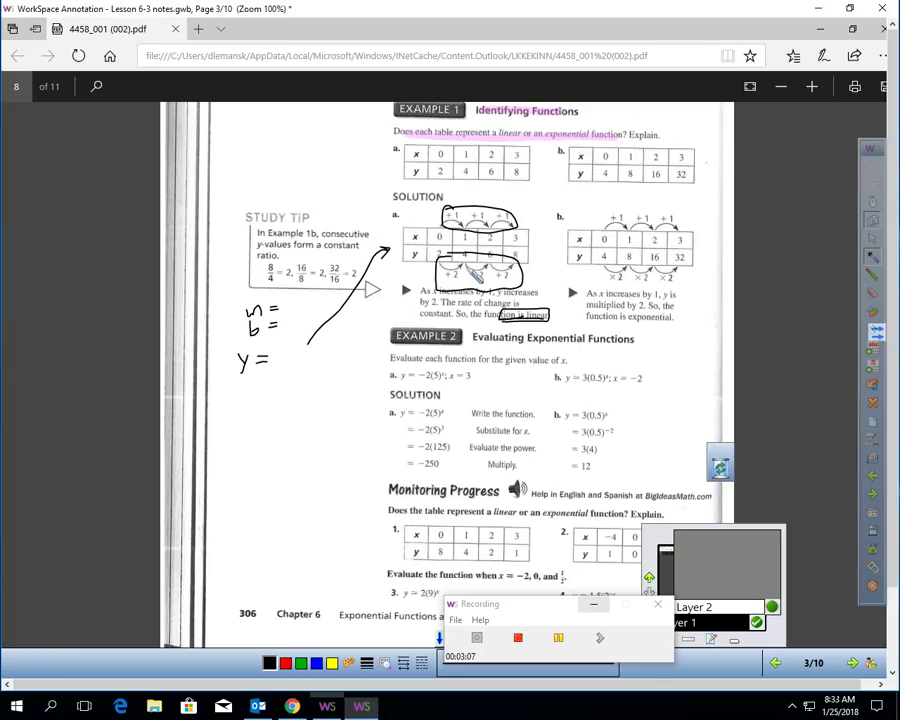
- Circle table a's x=0 column, mark the +2 differences, and write m=2, b=2, y = 2x + 2
mouse_move(450, 233)
mouse_down()
mouse_move(434, 262)
mouse_move(452, 230)
mouse_up()
drag(284, 320, 297, 331)
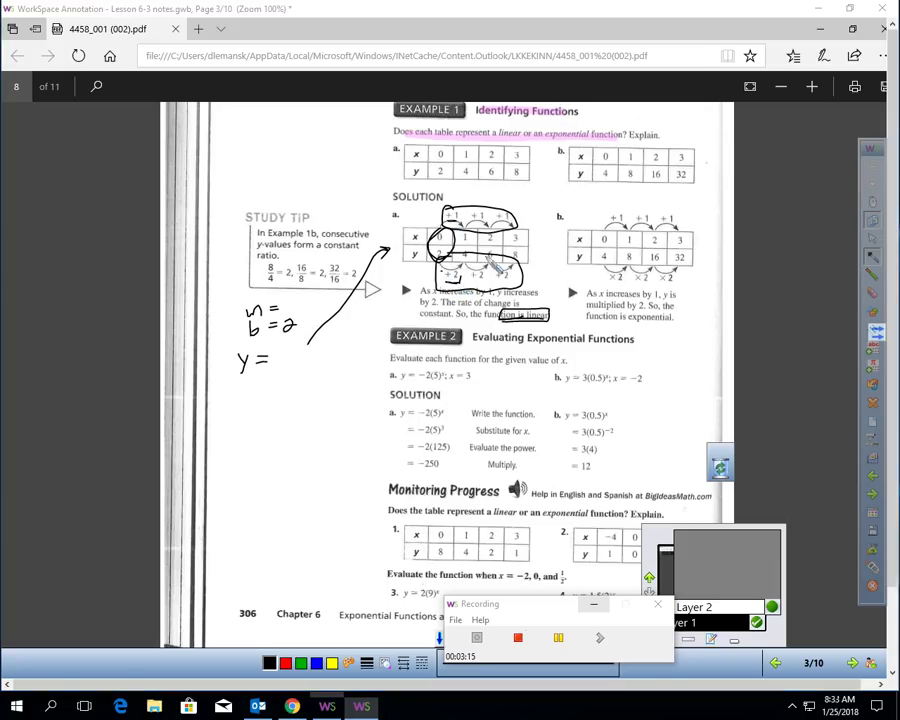
drag(472, 270, 490, 272)
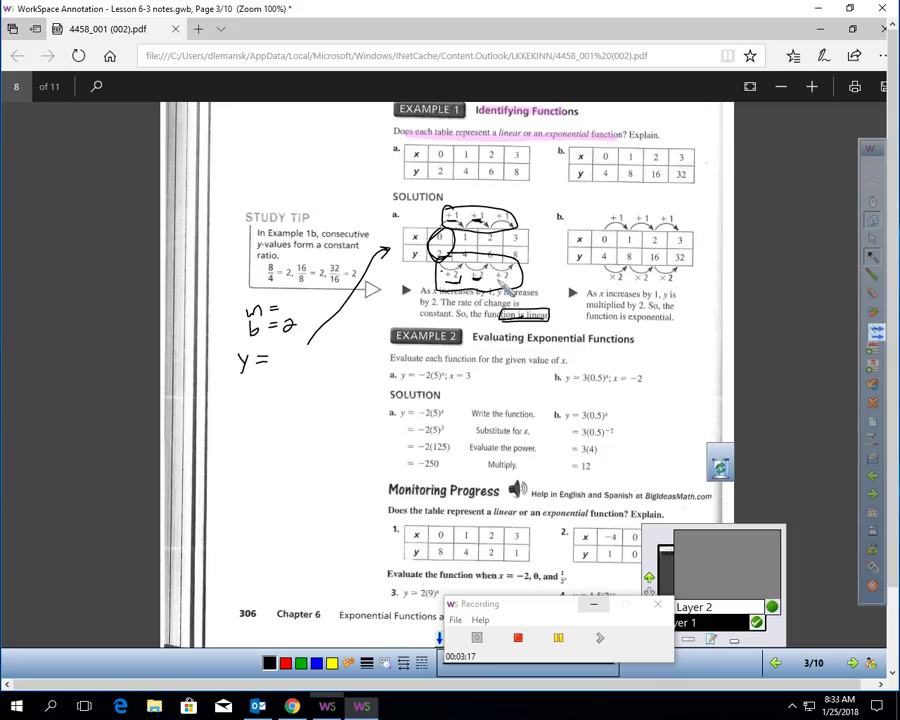
drag(284, 301, 298, 312)
drag(283, 350, 312, 364)
mouse_move(312, 350)
mouse_down()
mouse_move(300, 364)
mouse_move(326, 357)
mouse_up()
mouse_move(320, 351)
mouse_down()
mouse_move(320, 363)
mouse_move(341, 361)
mouse_up()
drag(435, 242, 440, 228)
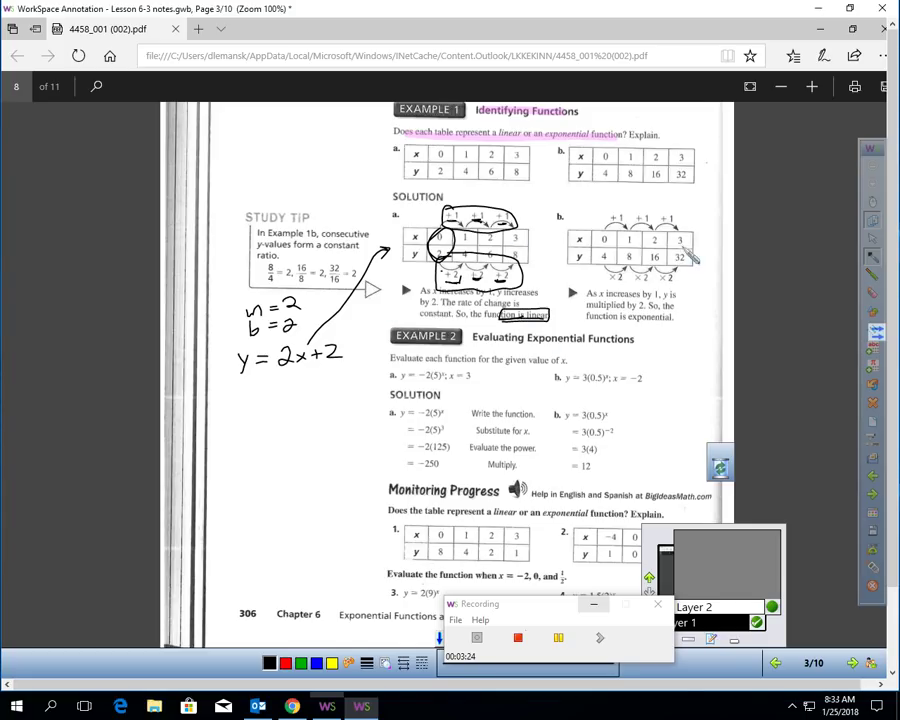
- Box table b's +1 labels and loop its ×2 steps
drag(500, 604, 345, 611)
mouse_move(603, 210)
mouse_down()
mouse_move(603, 228)
mouse_move(684, 232)
mouse_move(678, 209)
mouse_move(610, 213)
mouse_up()
drag(612, 277, 688, 272)
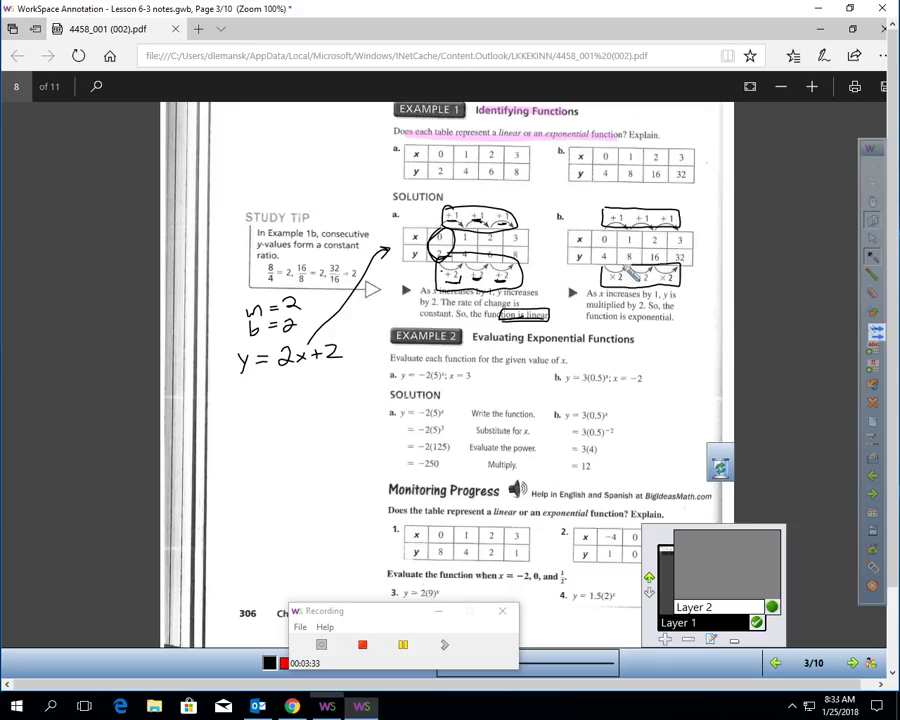
- Underline 'exponential', write y = a·b^x and 2^x, and box table b's x=0, y=4 column
drag(629, 323, 672, 322)
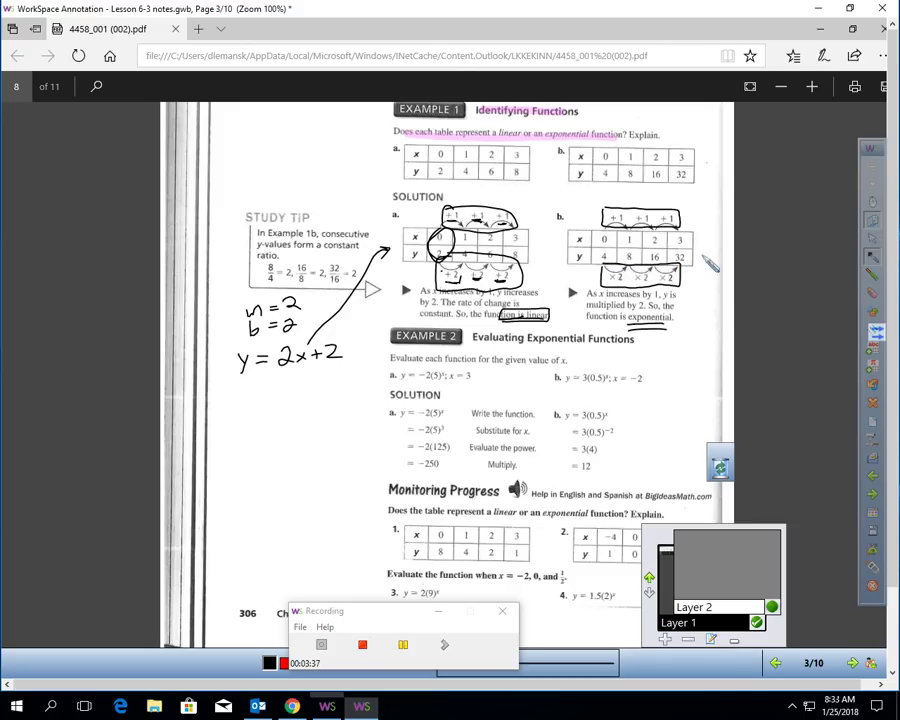
mouse_move(645, 349)
mouse_down()
mouse_move(650, 364)
mouse_move(673, 351)
mouse_up()
drag(661, 357, 693, 357)
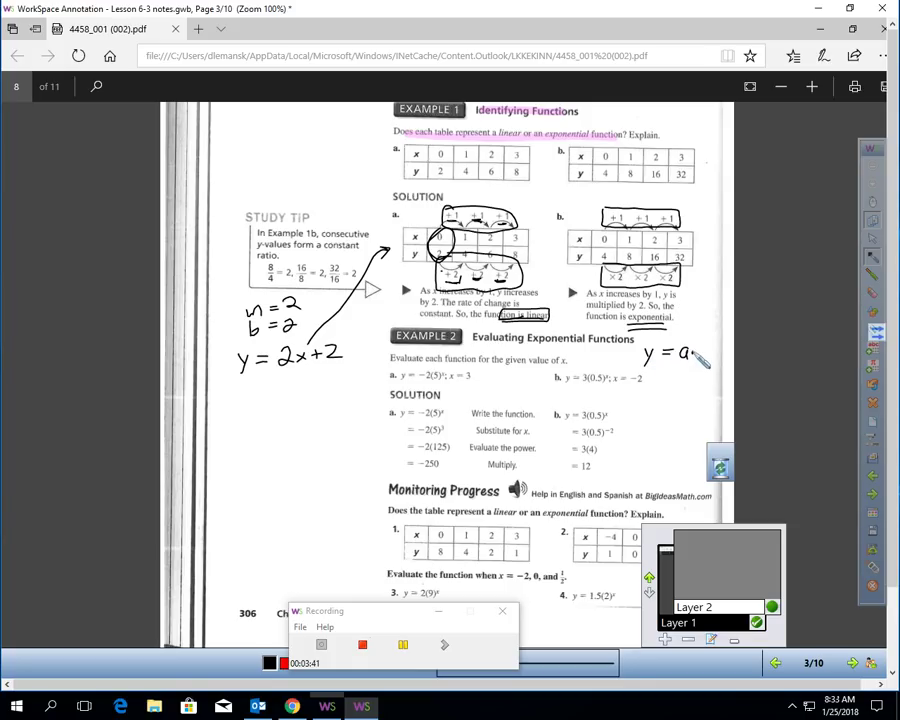
click(694, 352)
mouse_move(703, 341)
mouse_down()
mouse_move(704, 357)
mouse_move(719, 342)
mouse_up()
drag(719, 332, 710, 342)
mouse_move(699, 380)
mouse_down()
mouse_move(712, 391)
mouse_move(721, 377)
mouse_up()
drag(721, 366, 711, 378)
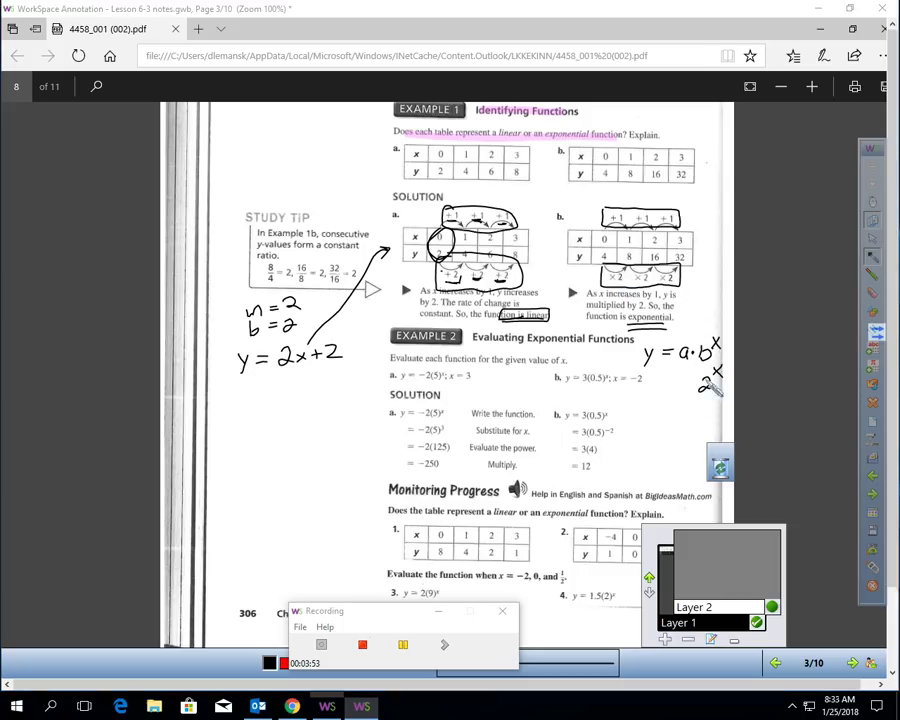
mouse_move(617, 241)
mouse_down()
mouse_move(598, 236)
mouse_move(593, 262)
mouse_move(616, 268)
mouse_move(624, 254)
mouse_move(618, 262)
mouse_up()
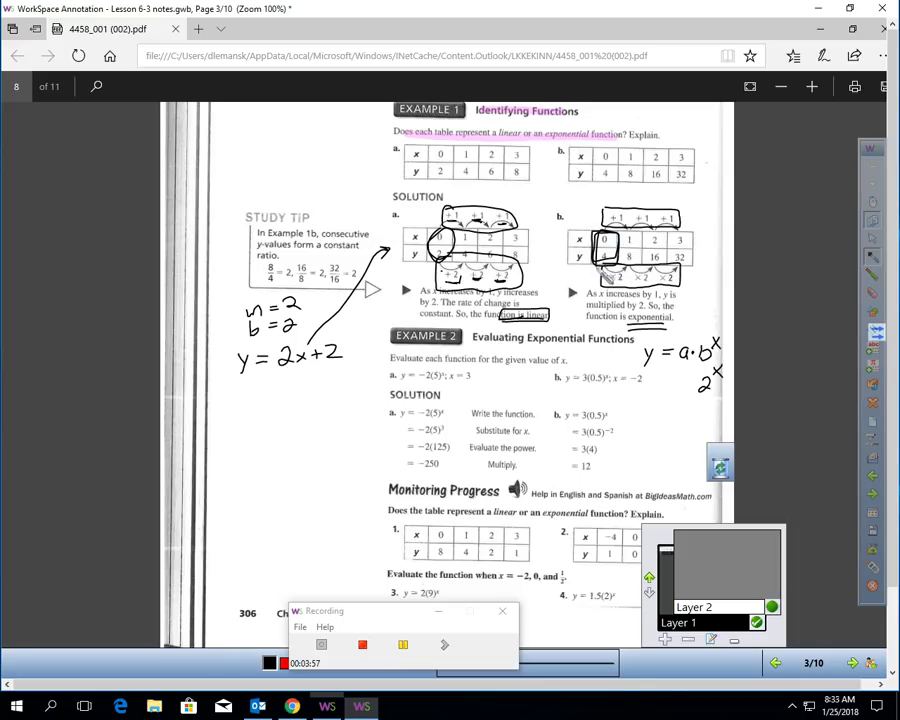
- Write and box the example y = 4·2^x, then erase it and pause recording
click(690, 385)
drag(650, 377, 648, 396)
drag(662, 381, 673, 388)
mouse_move(738, 368)
mouse_down()
mouse_move(681, 363)
mouse_move(645, 378)
mouse_move(638, 412)
mouse_move(697, 403)
mouse_up()
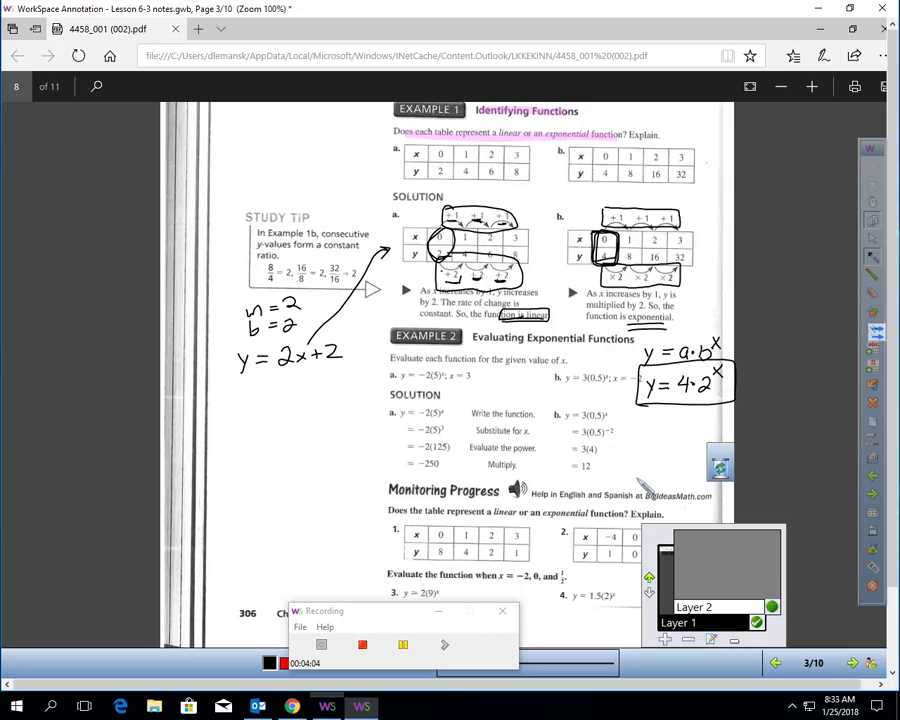
click(403, 645)
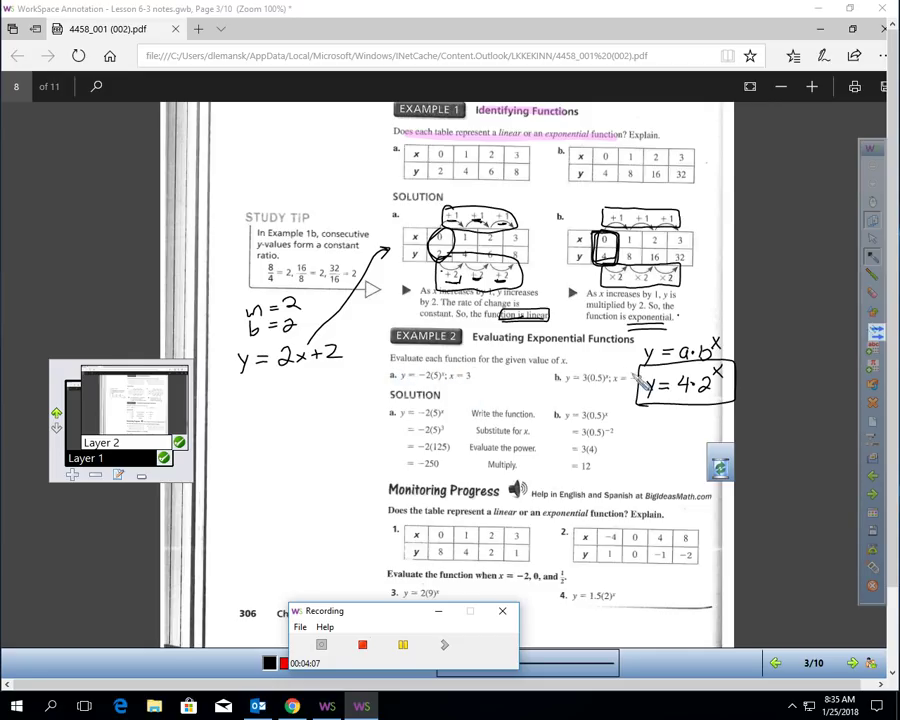
mouse_move(646, 376)
mouse_down()
mouse_move(632, 392)
mouse_move(636, 384)
mouse_move(597, 368)
mouse_move(570, 400)
mouse_move(668, 372)
mouse_move(615, 363)
mouse_up()
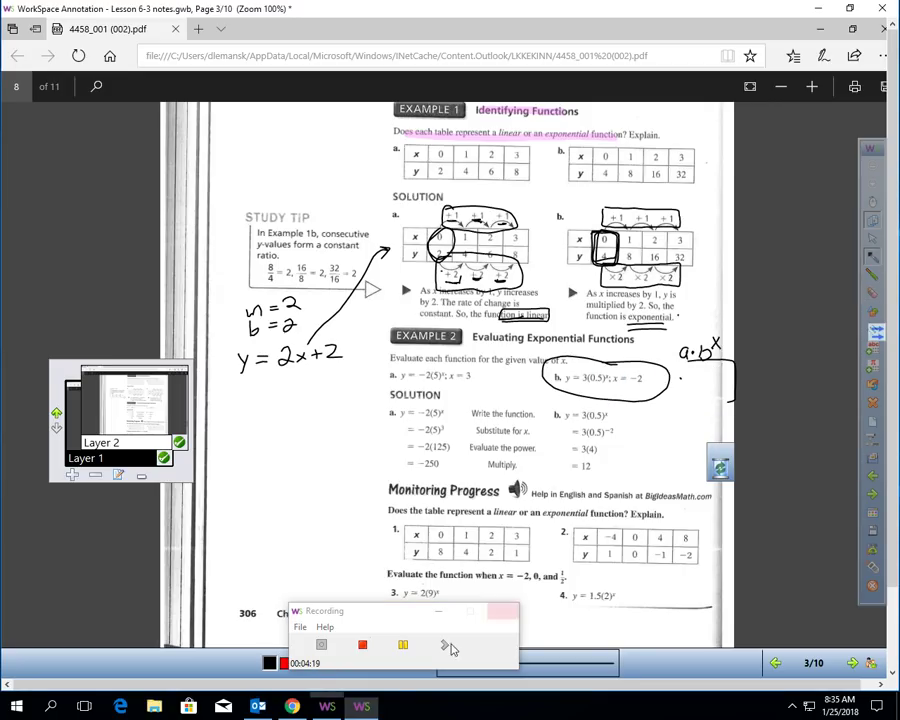
click(404, 646)
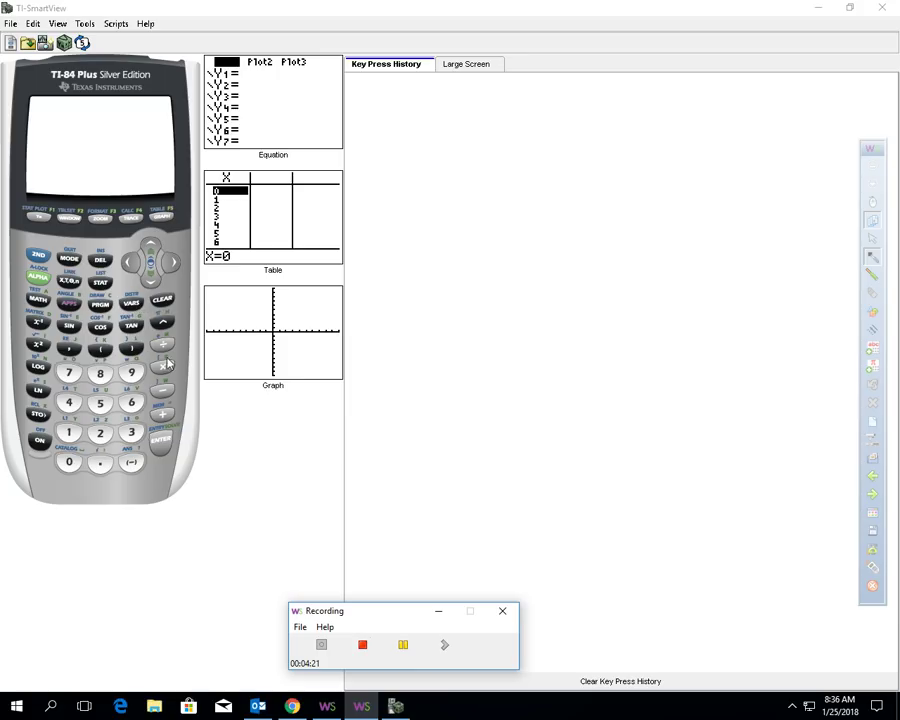
- Enter 3*(0.5)^(-2) on the TI-84 keypad and evaluate it to 12, then pause recording
click(134, 433)
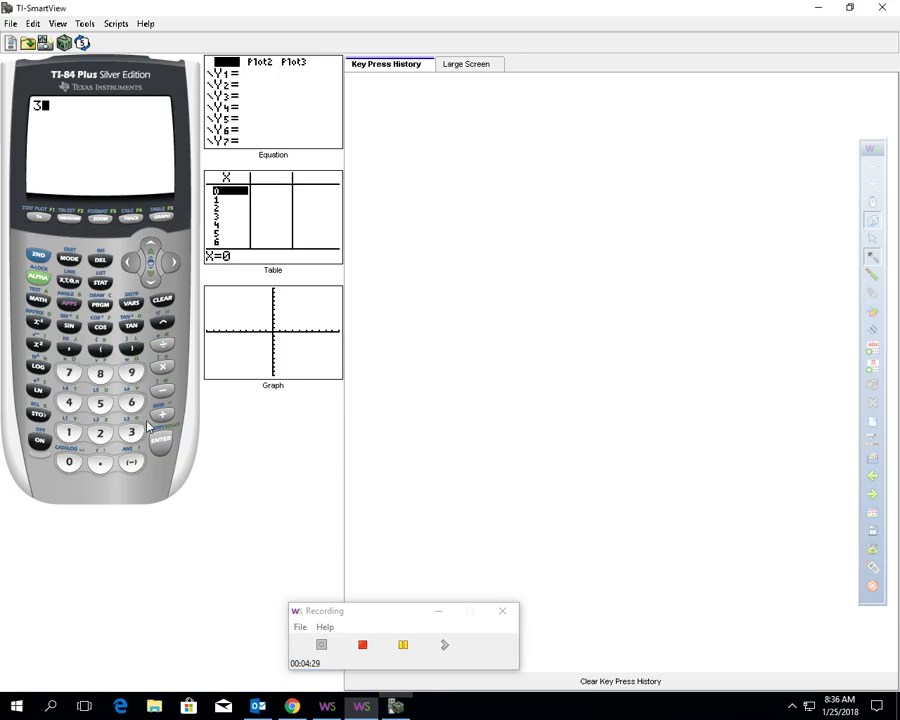
click(163, 369)
click(100, 350)
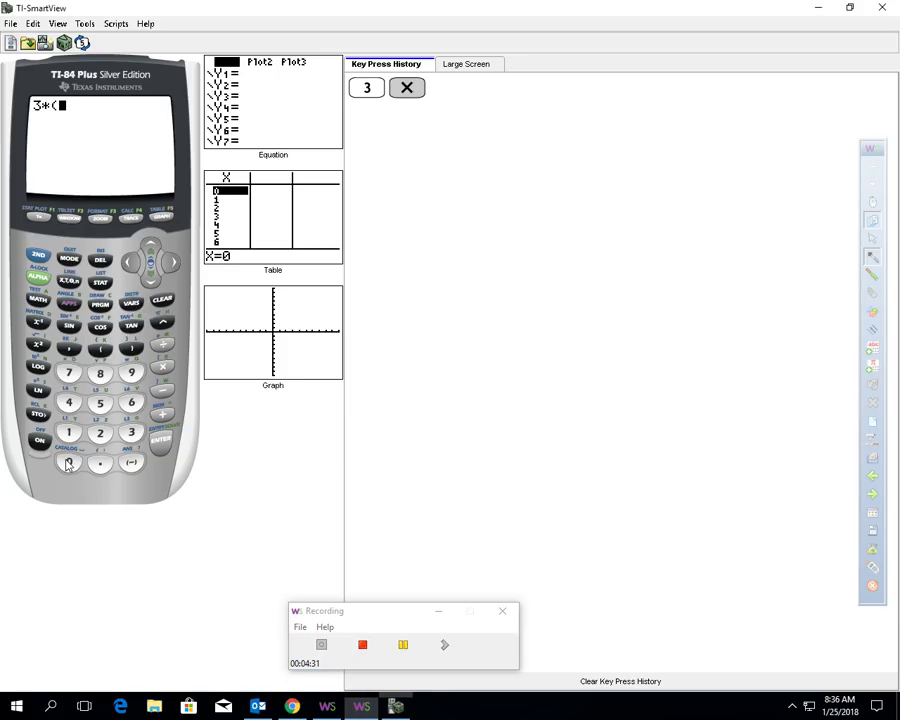
click(72, 463)
click(100, 463)
click(100, 403)
click(131, 349)
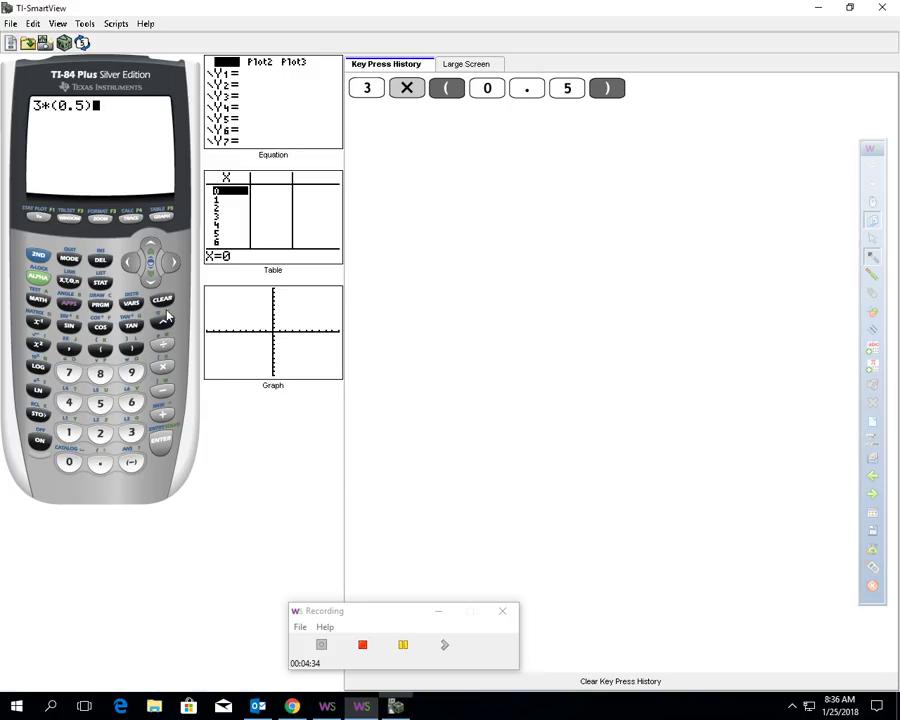
click(165, 325)
click(102, 352)
click(131, 463)
click(100, 433)
click(131, 349)
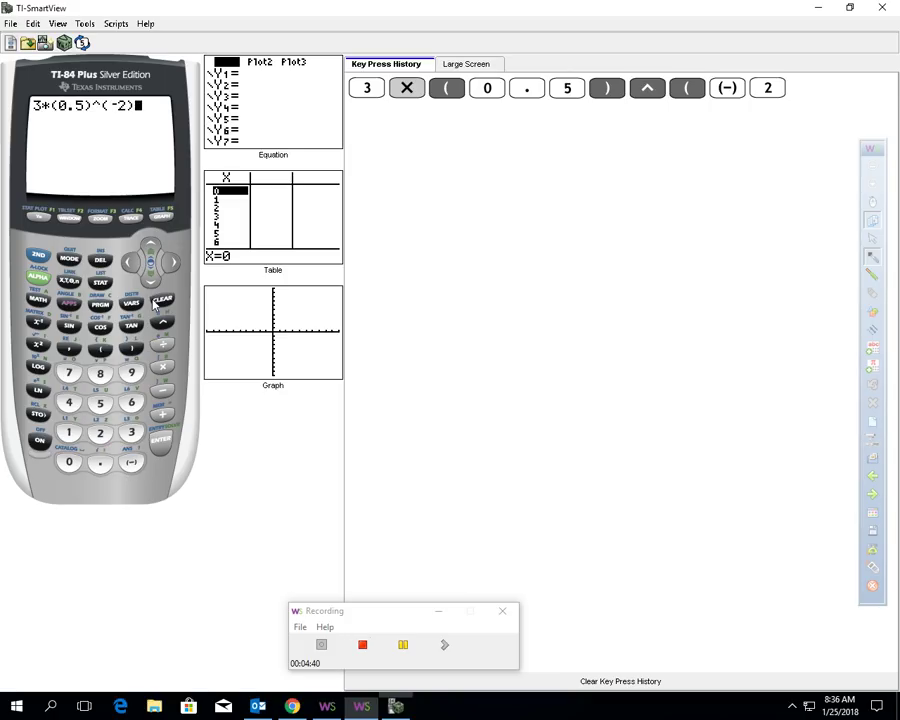
click(163, 445)
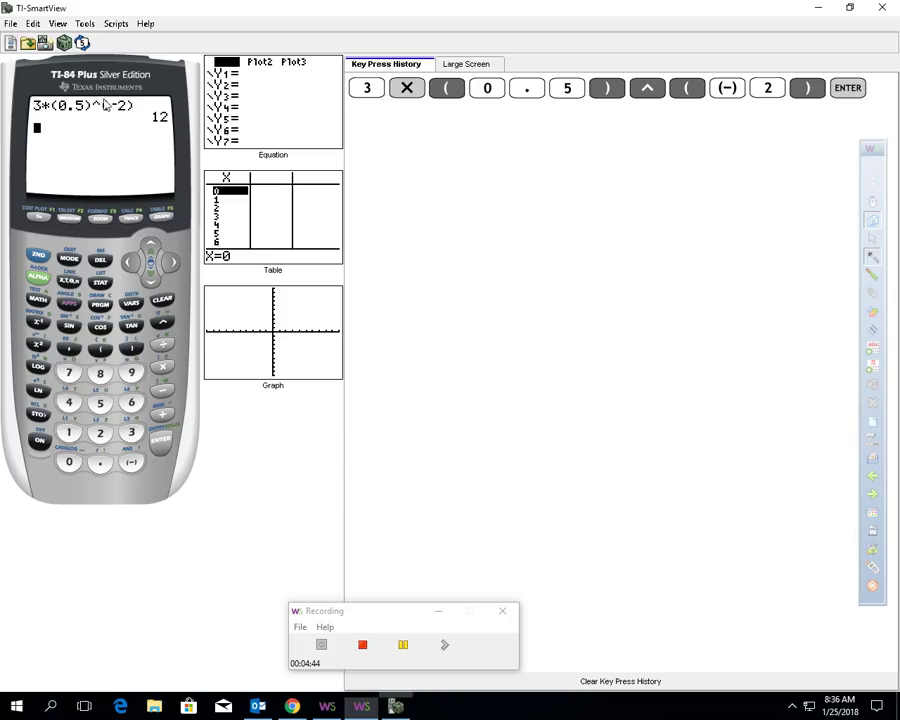
click(402, 646)
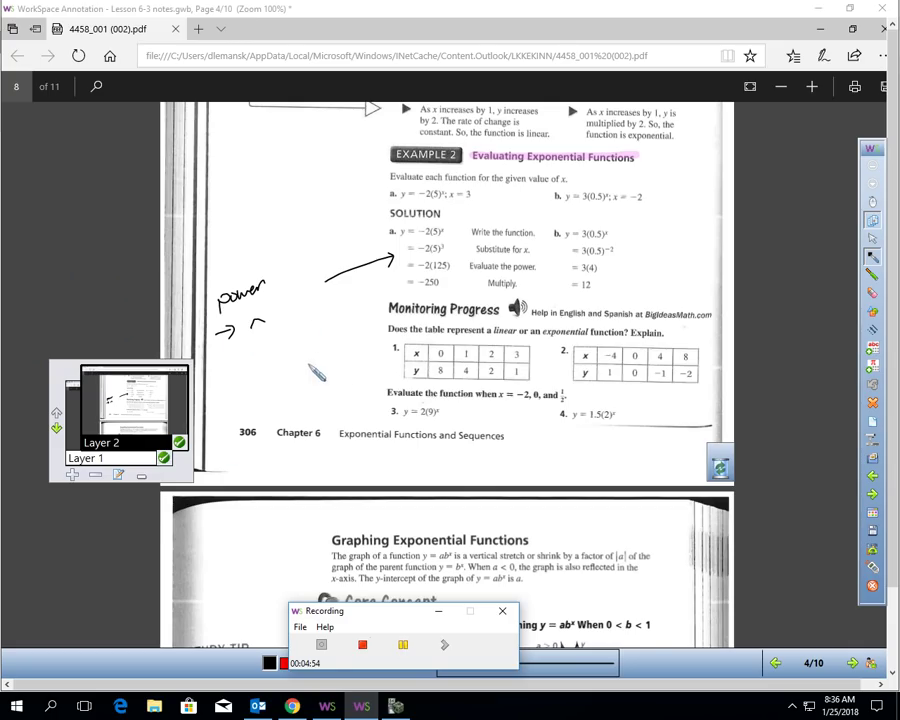
- Write 'You try' with an arrow, box y = 8(1/2)^x, and circle the 8 in table 1
drag(306, 368, 342, 368)
drag(334, 362, 335, 375)
drag(241, 356, 252, 370)
mouse_move(251, 356)
mouse_down()
mouse_move(241, 370)
mouse_move(281, 366)
mouse_up()
drag(276, 353, 307, 362)
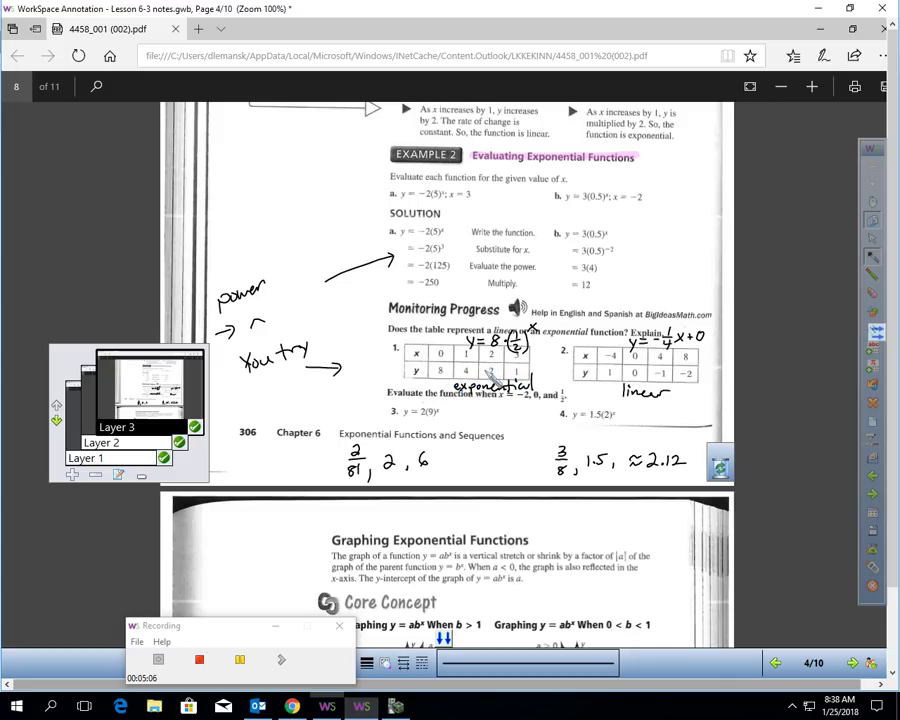
mouse_move(537, 324)
mouse_down()
mouse_move(462, 322)
mouse_move(460, 355)
mouse_move(530, 357)
mouse_move(554, 341)
mouse_up()
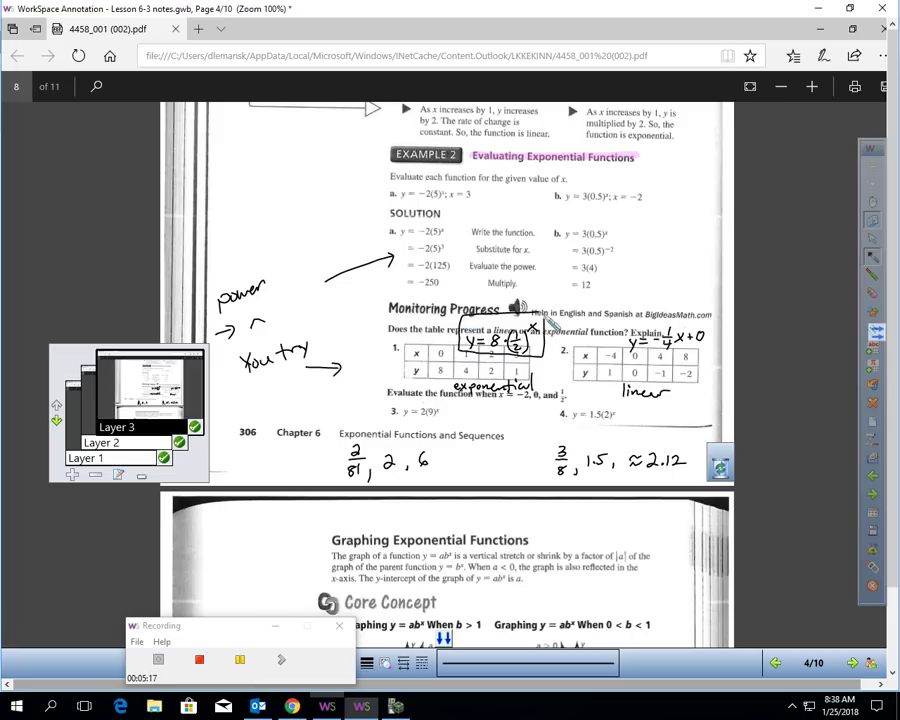
drag(441, 345, 446, 352)
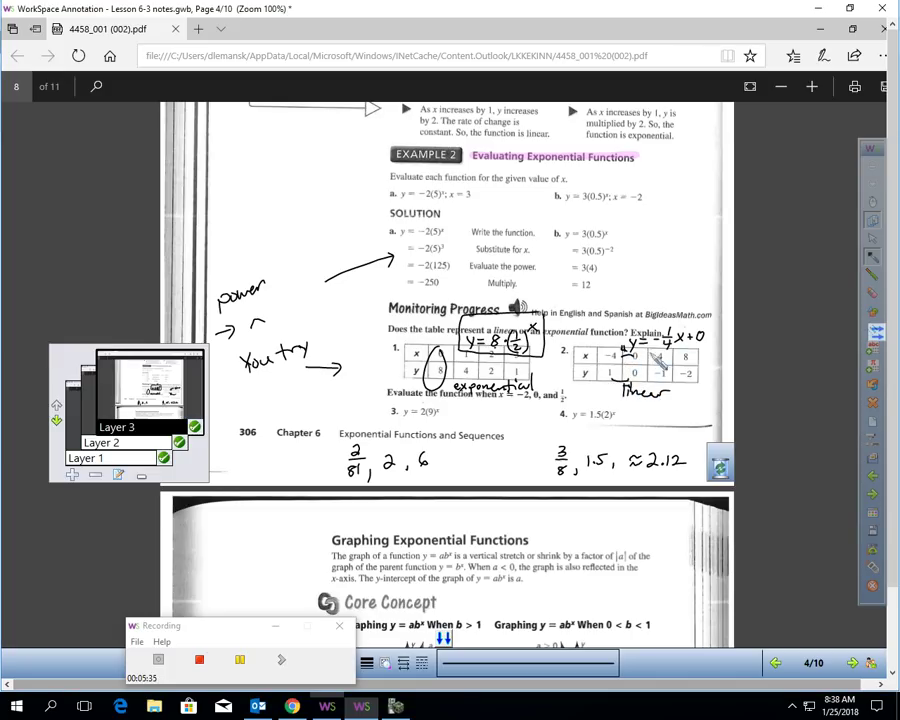
- Circle table 2's 0, box y = −1/4x + 0, draw an arrow, and mark x-values −2, 0, 1/2
drag(636, 352, 630, 350)
mouse_move(624, 352)
mouse_down()
mouse_move(681, 375)
mouse_move(715, 362)
mouse_move(673, 340)
mouse_move(624, 345)
mouse_up()
drag(697, 262, 697, 295)
mouse_move(665, 258)
mouse_down()
mouse_move(557, 318)
mouse_move(570, 316)
mouse_up()
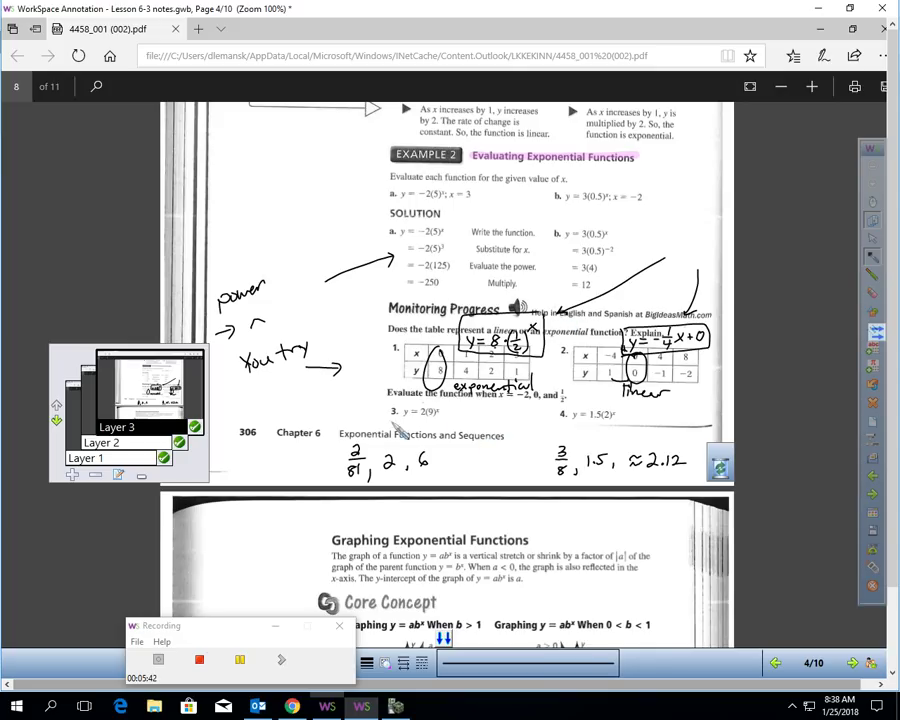
mouse_move(503, 400)
mouse_down()
mouse_move(528, 401)
mouse_move(510, 402)
mouse_up()
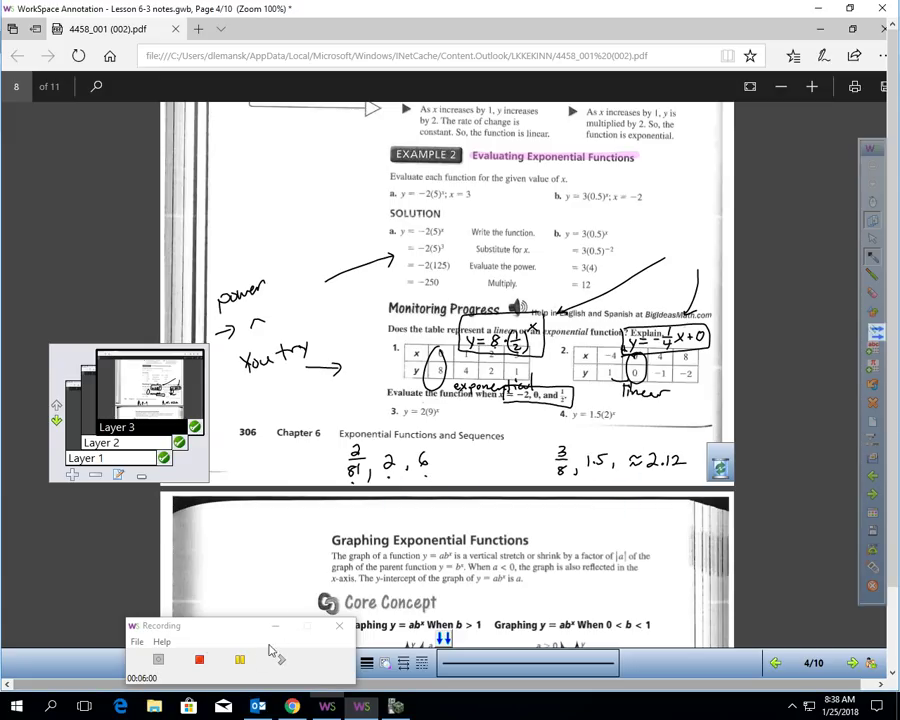
- Underline y = ab^x on Layer 1, then advance to the four-graph notes on page 6
click(241, 660)
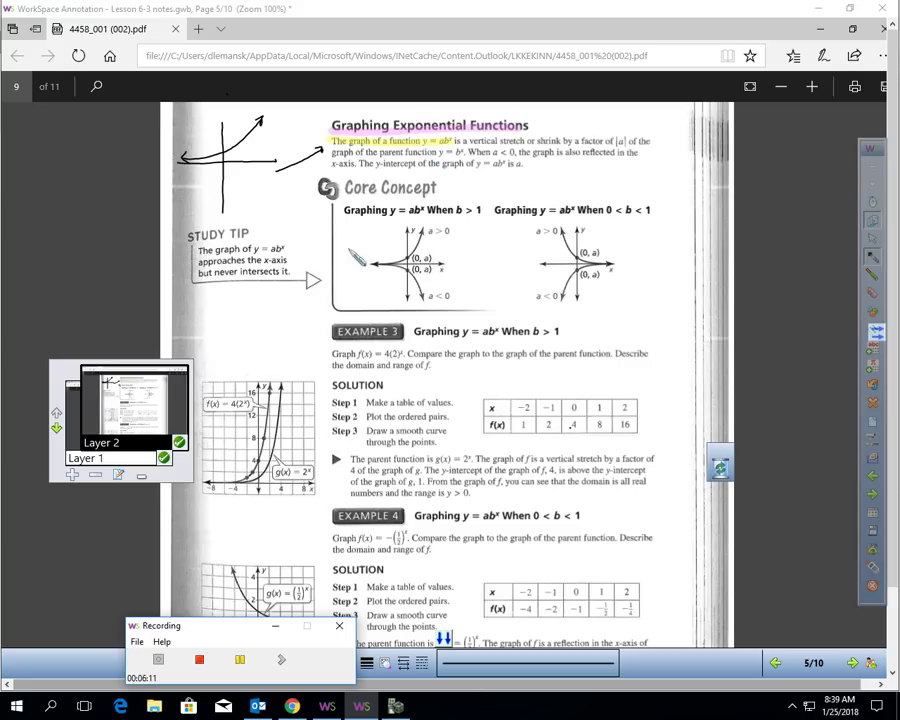
click(144, 466)
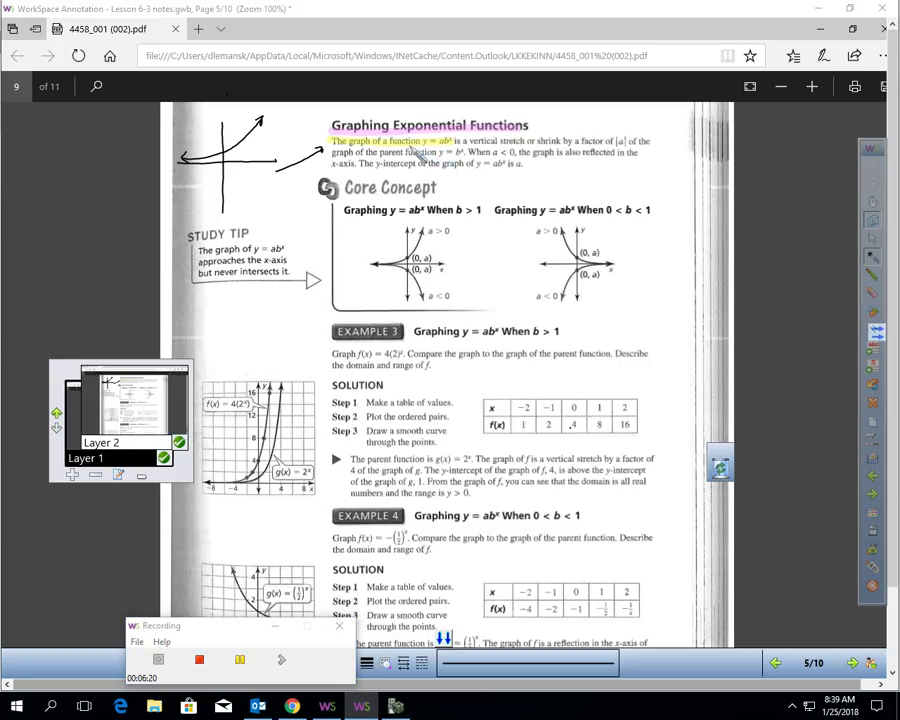
mouse_move(385, 147)
mouse_down()
mouse_move(445, 147)
mouse_move(426, 141)
mouse_up()
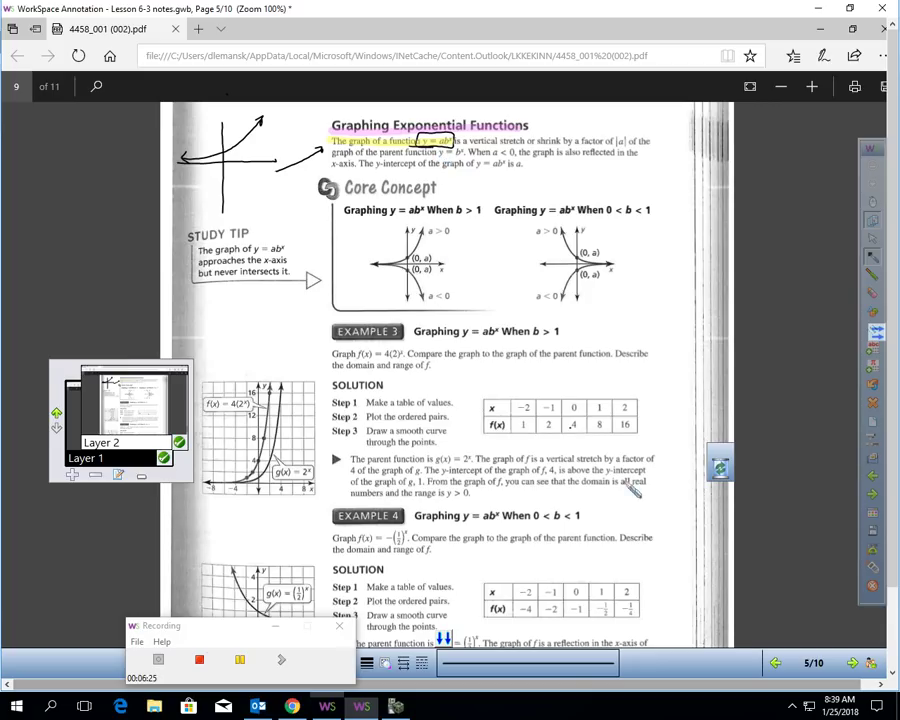
click(862, 489)
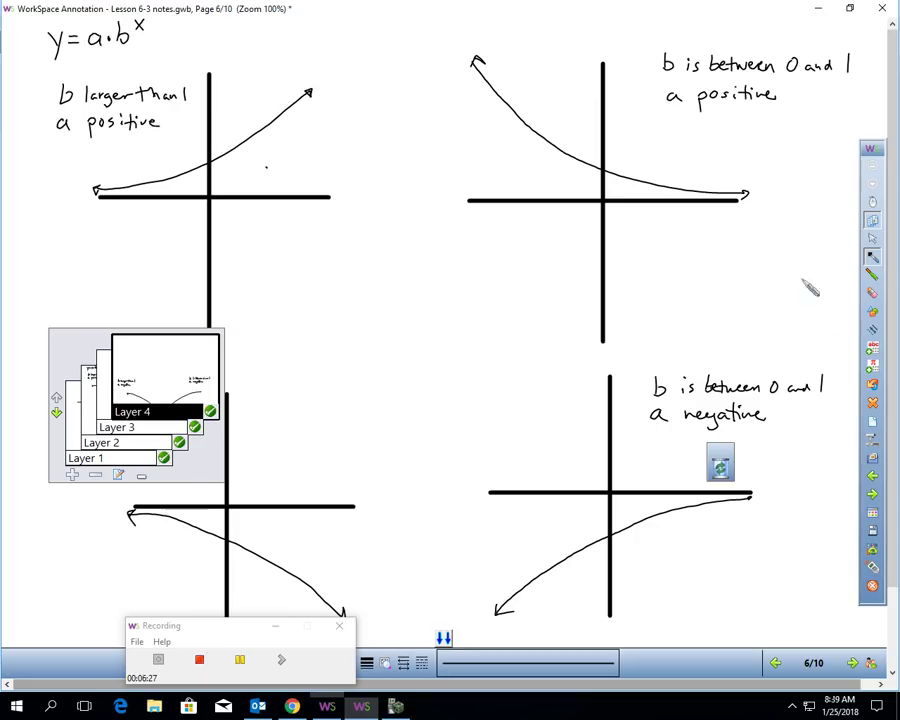
- Circle the 'b larger than 1, a positive' graph, underline 'between 0 and 1', and move the Layers panel aside
drag(243, 27, 226, 20)
mouse_move(68, 20)
mouse_down()
mouse_move(37, 50)
mouse_move(94, 290)
mouse_move(414, 126)
mouse_move(245, 20)
mouse_up()
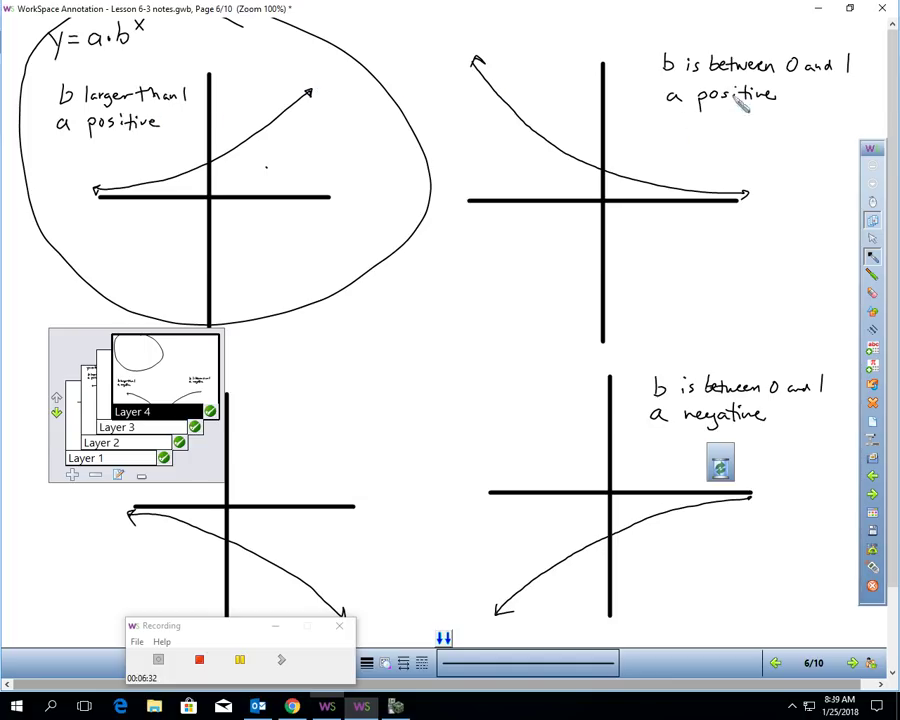
drag(708, 75, 838, 74)
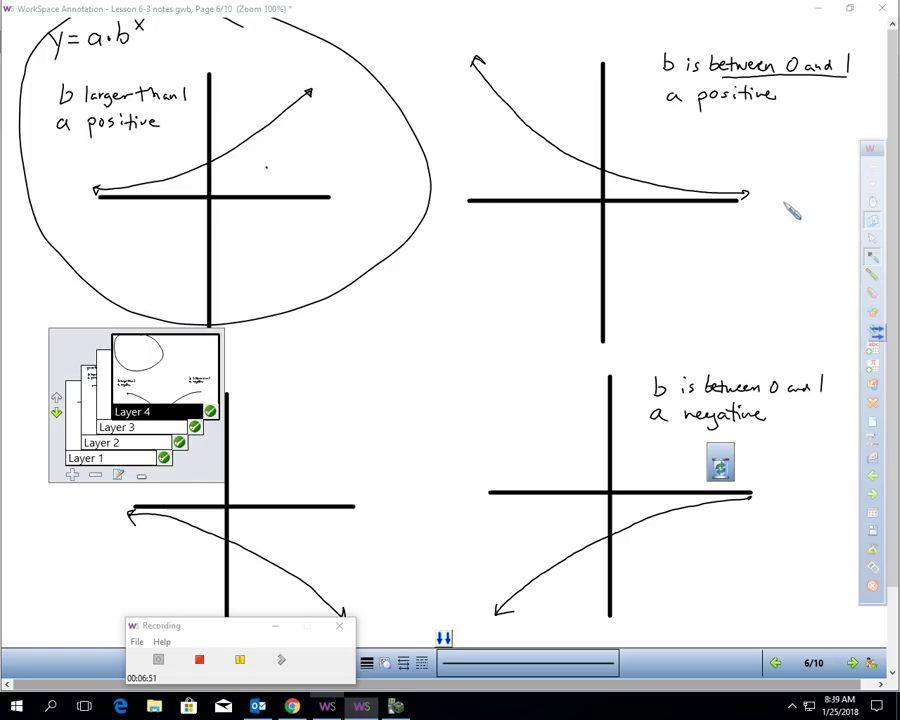
drag(203, 463, 544, 409)
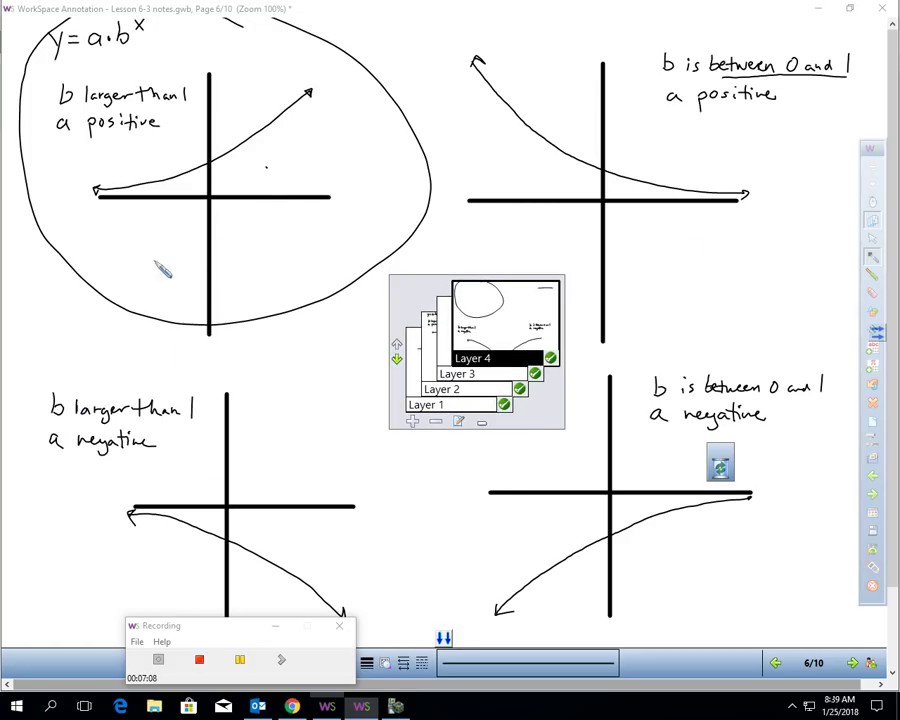
- Draw a double arrow linking the two b larger than 1 graphs and highlight 'a negative' in orange
drag(155, 250, 155, 358)
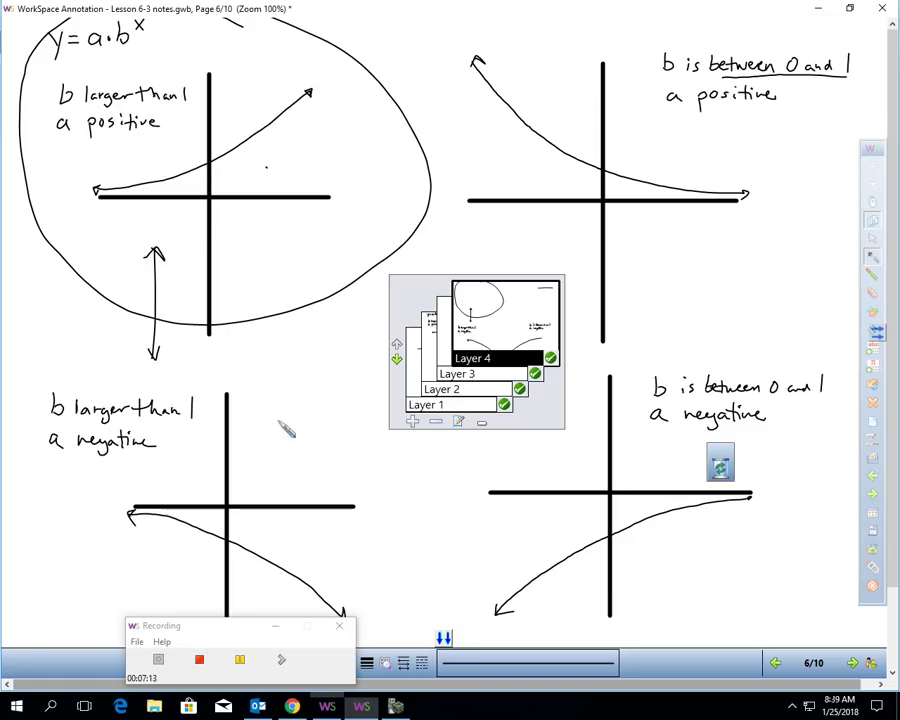
click(872, 275)
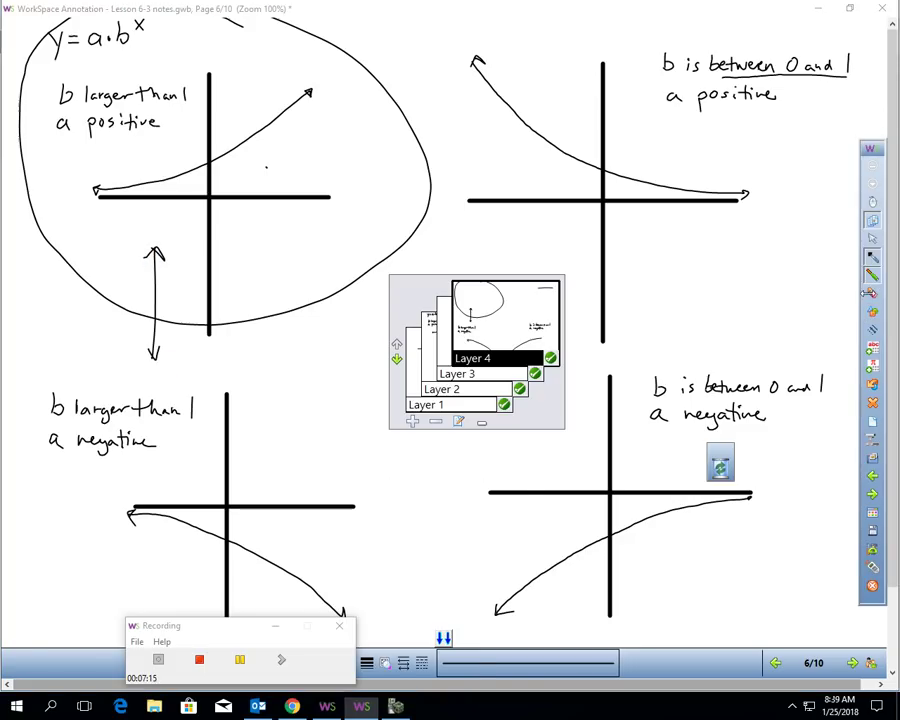
click(320, 641)
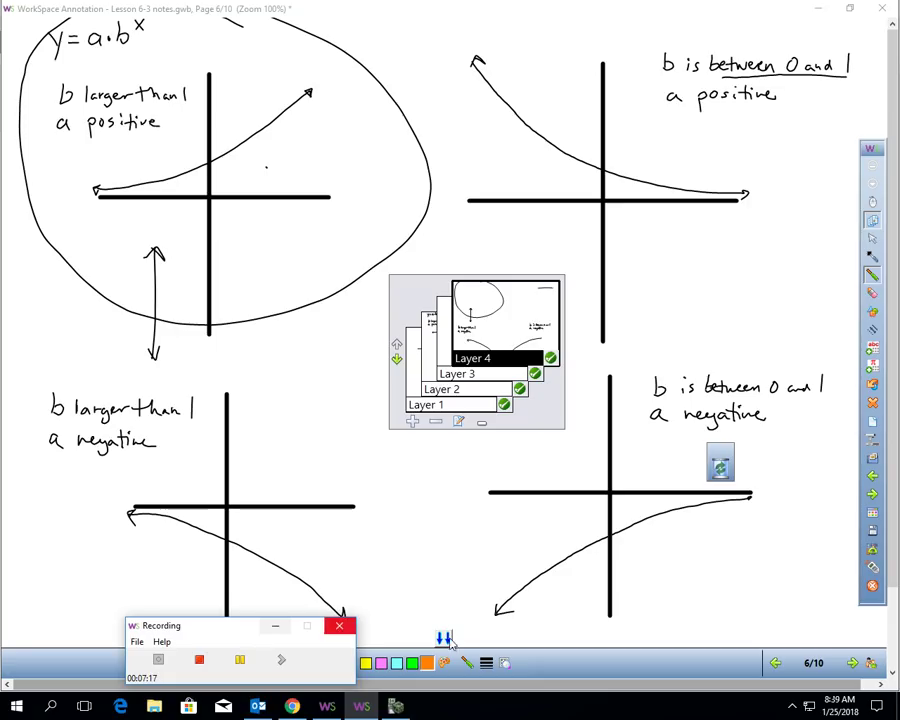
drag(230, 628, 765, 642)
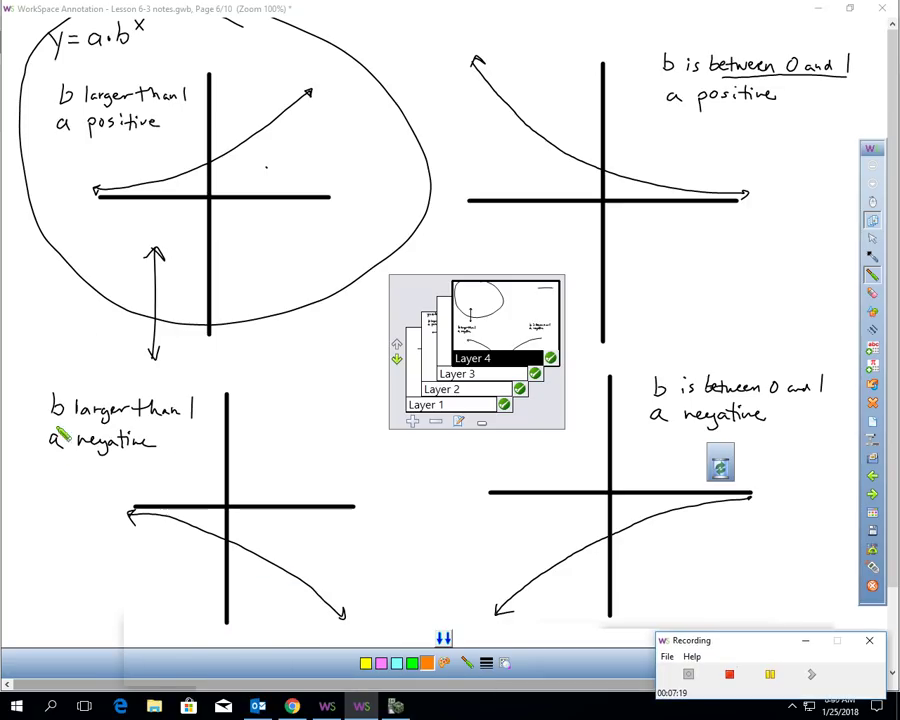
mouse_move(53, 447)
mouse_down()
mouse_move(153, 442)
mouse_move(52, 444)
mouse_move(150, 452)
mouse_up()
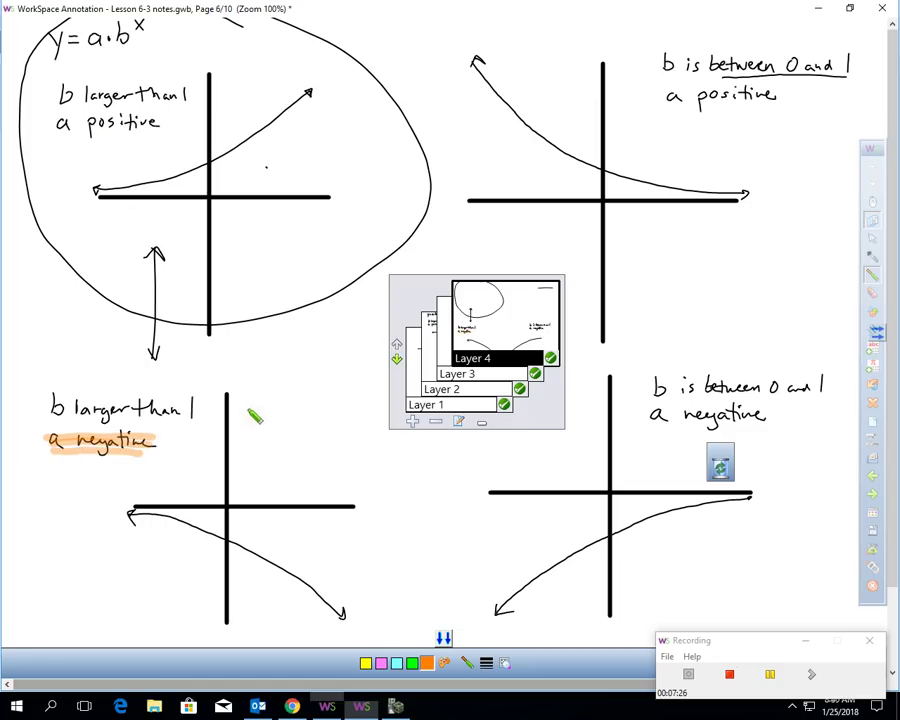
- Pen 'vertical reflection' beside the lower-left graph and underline 'a negative' in the lower-right case
click(872, 256)
mouse_move(36, 582)
mouse_down()
mouse_move(65, 556)
mouse_move(67, 572)
mouse_move(83, 554)
mouse_move(73, 598)
mouse_move(85, 583)
mouse_move(128, 576)
mouse_up()
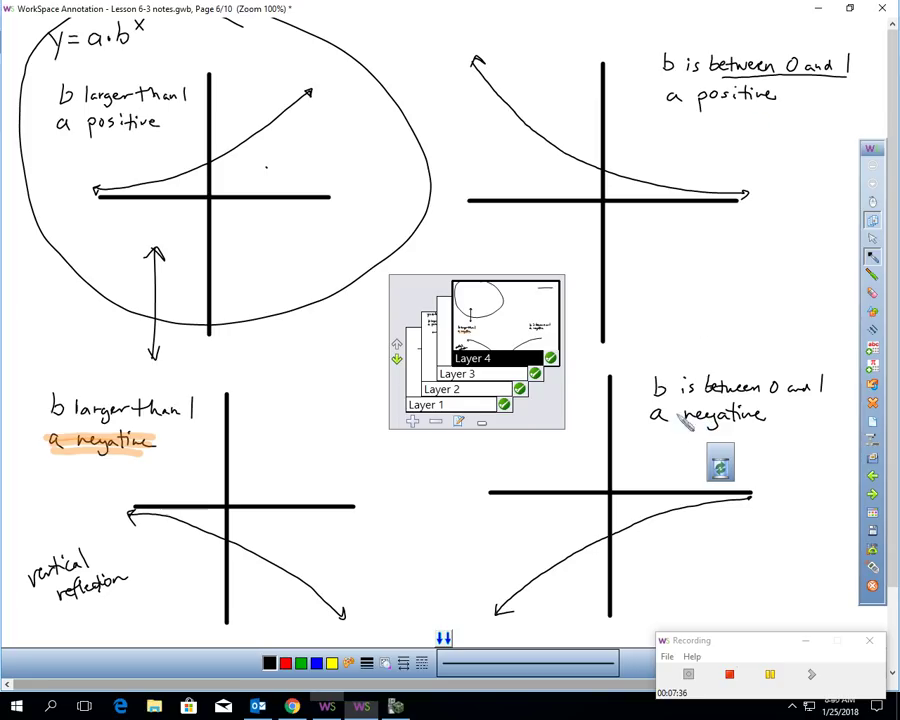
drag(651, 429, 766, 427)
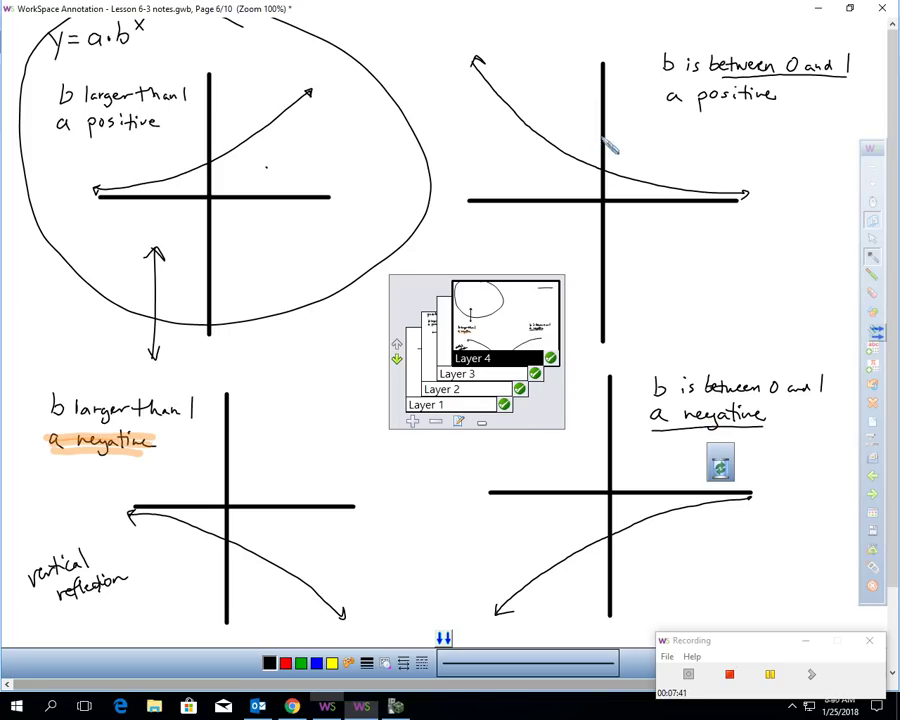